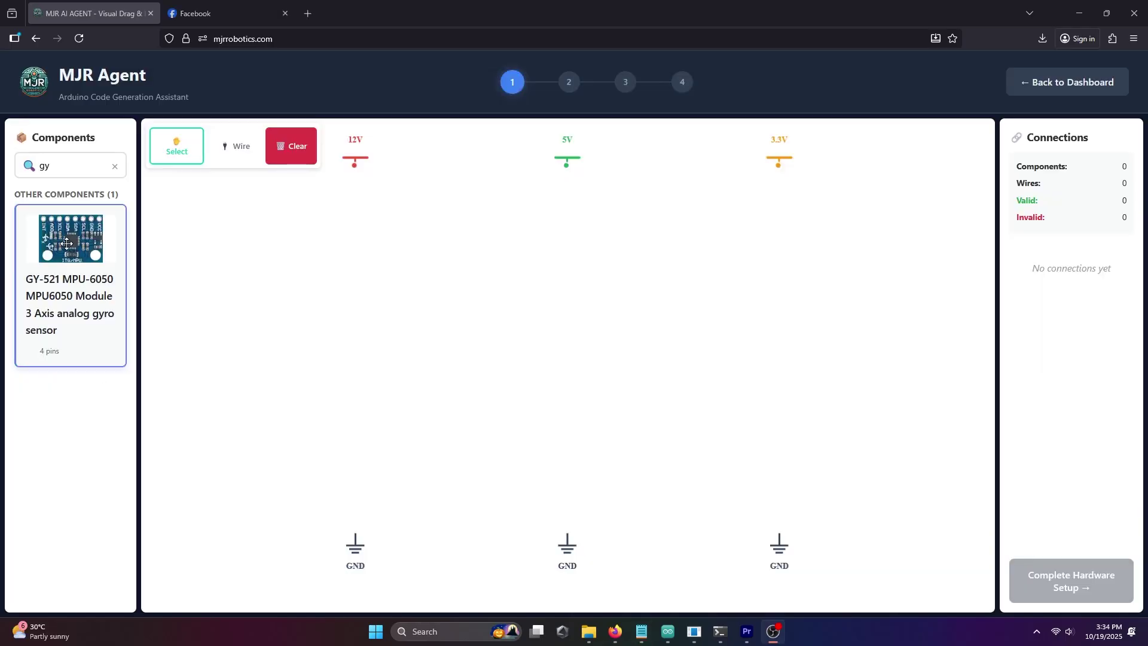
- Place and enlarge the GY-521 module, then add an SG90 servo and duplicate it beside the first
drag(67, 243, 589, 266)
drag(720, 394, 403, 420)
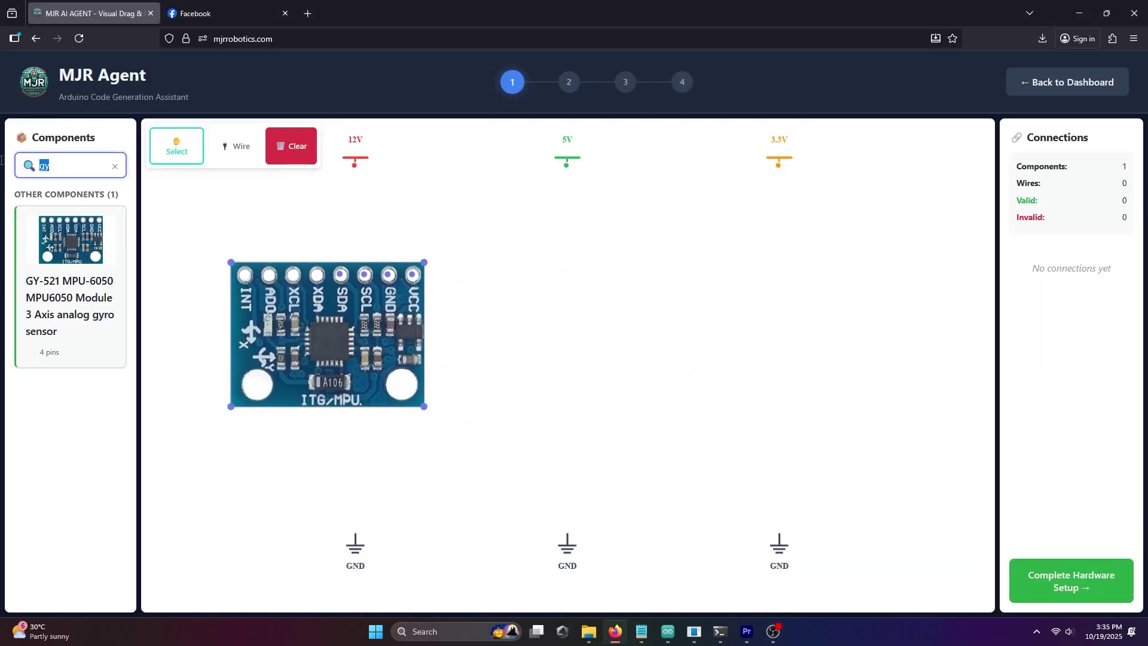
text(servo)
drag(69, 365, 569, 303)
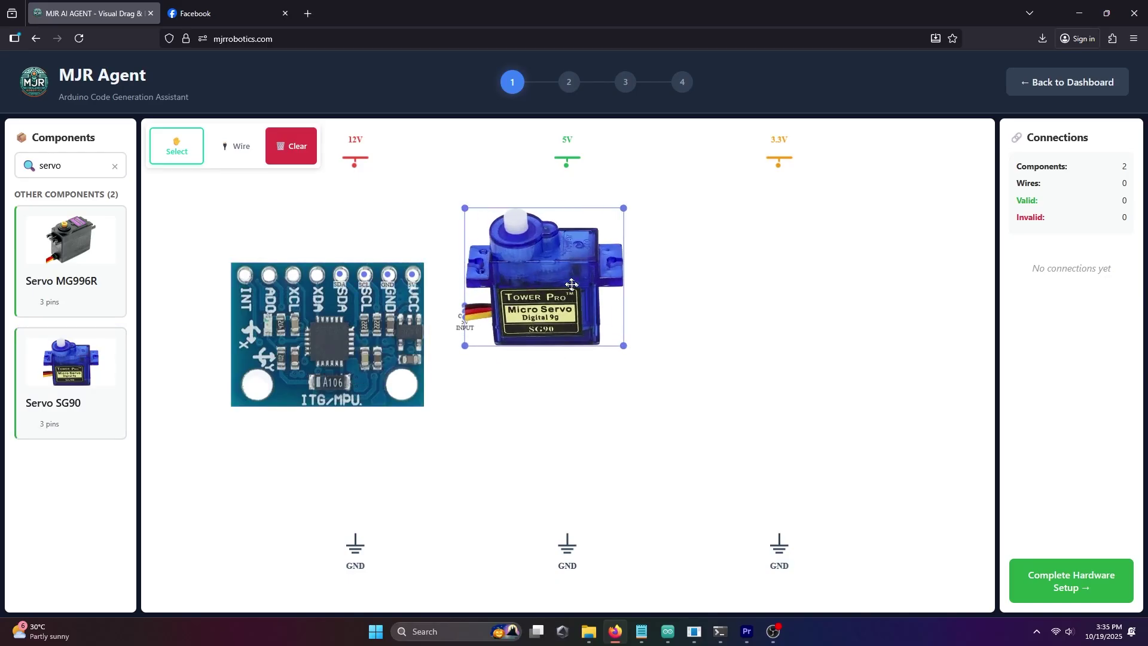
right_click(572, 285)
click(475, 226)
drag(90, 166, 2, 170)
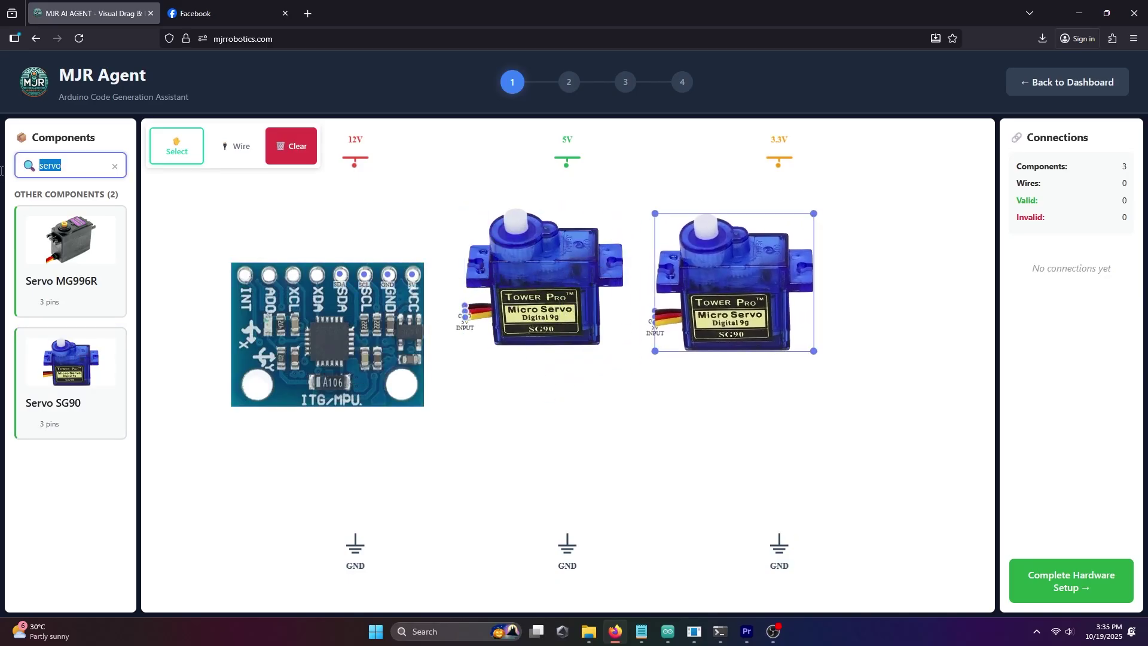
- Add the Arduino UNO board and enlarge it below the servos
text(uno)
drag(69, 239, 554, 401)
drag(615, 441, 767, 513)
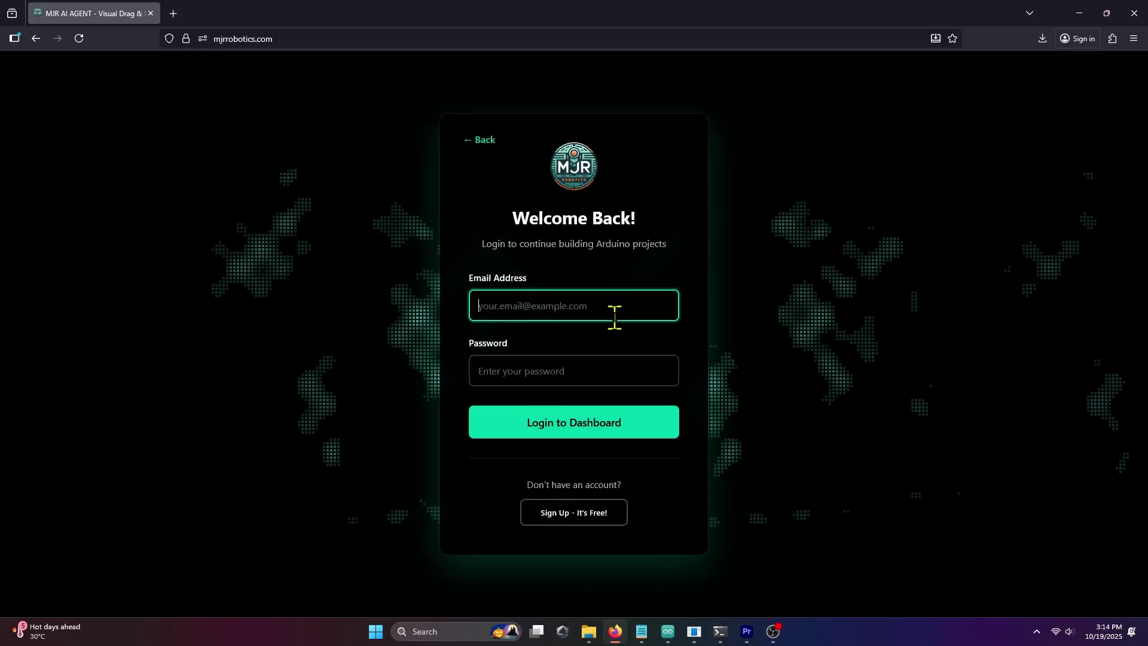
- Log in with the account e-mail and password, then start a new project
key(Tab)
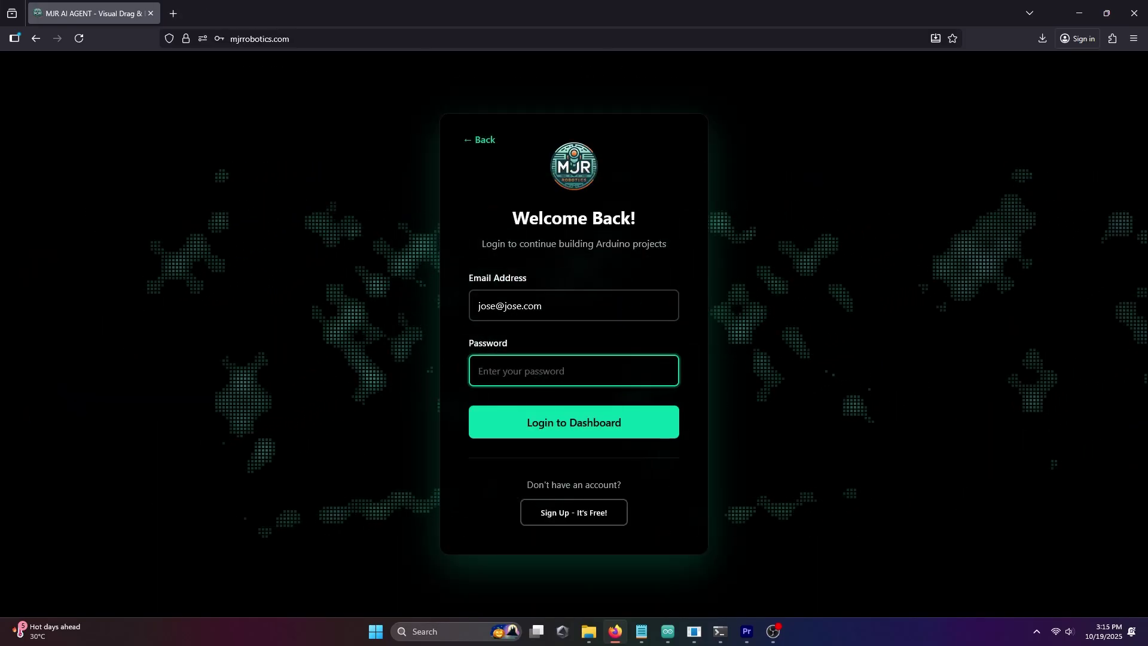
key(Return)
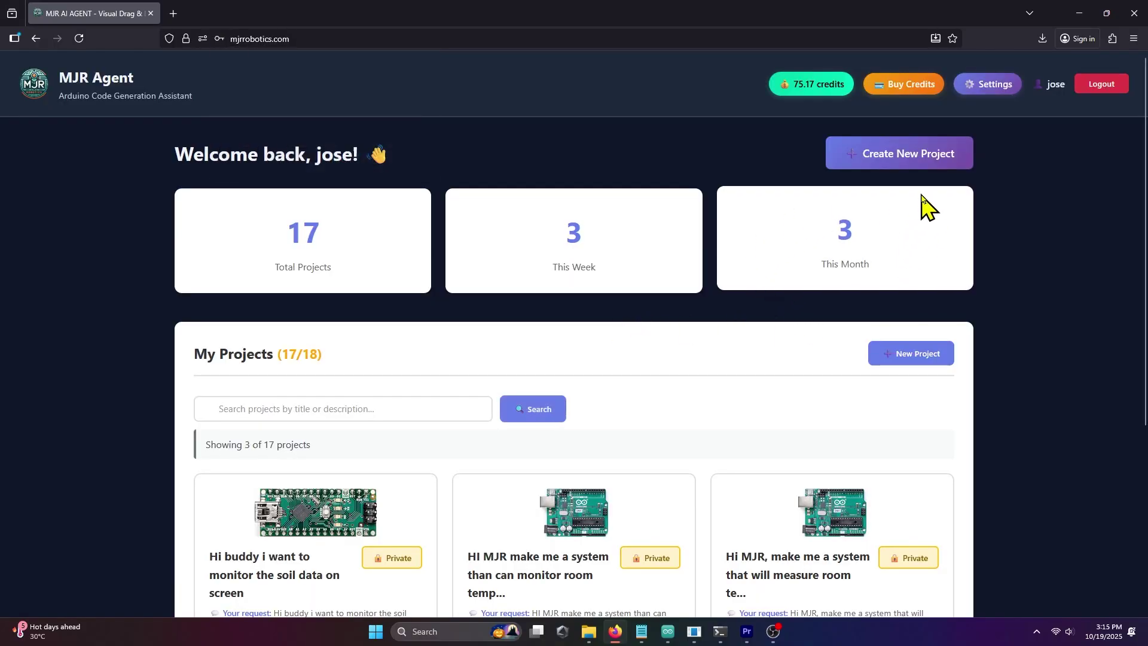
click(939, 162)
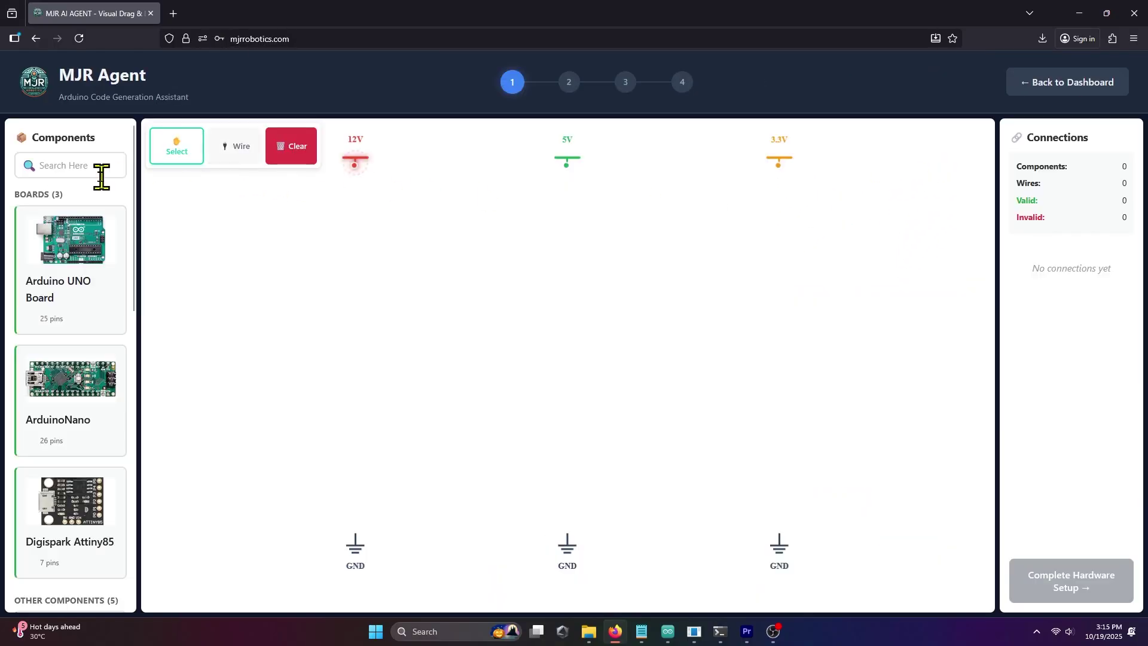
- Place the GY-521 module and two SG90 servos on the canvas
click(99, 175)
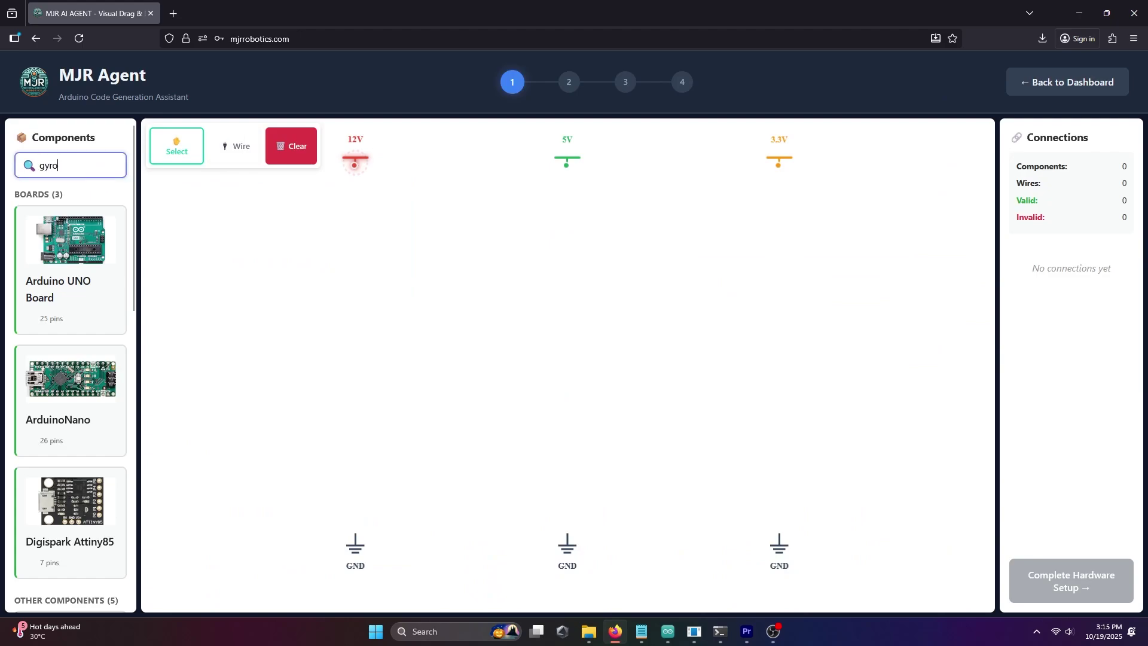
drag(70, 239, 589, 479)
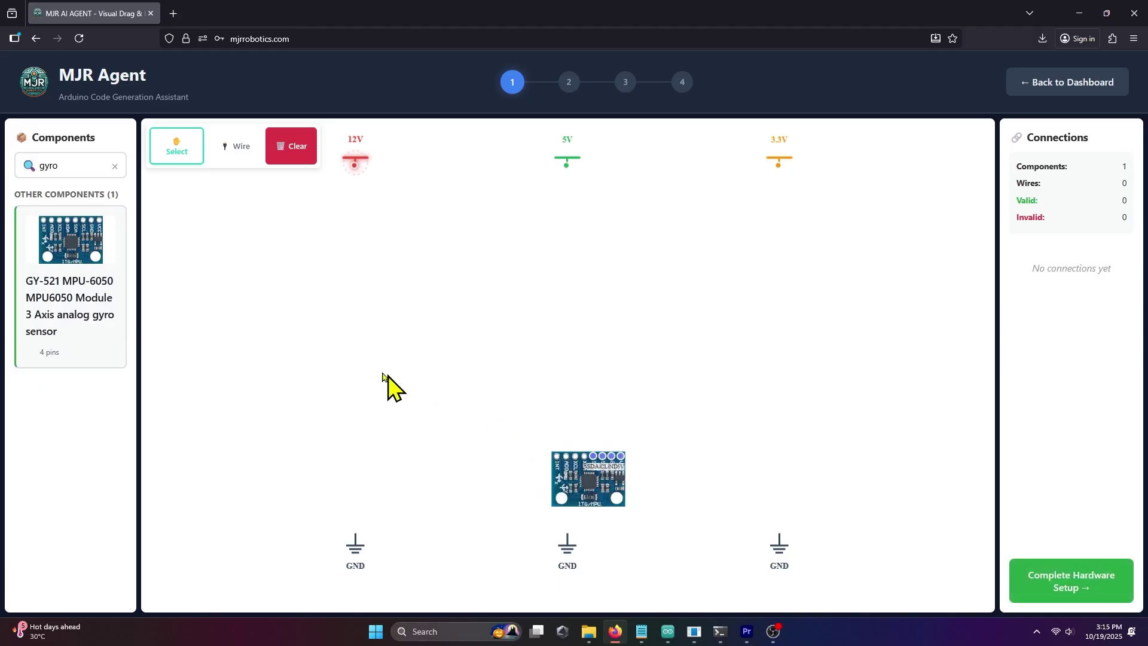
double_click(93, 165)
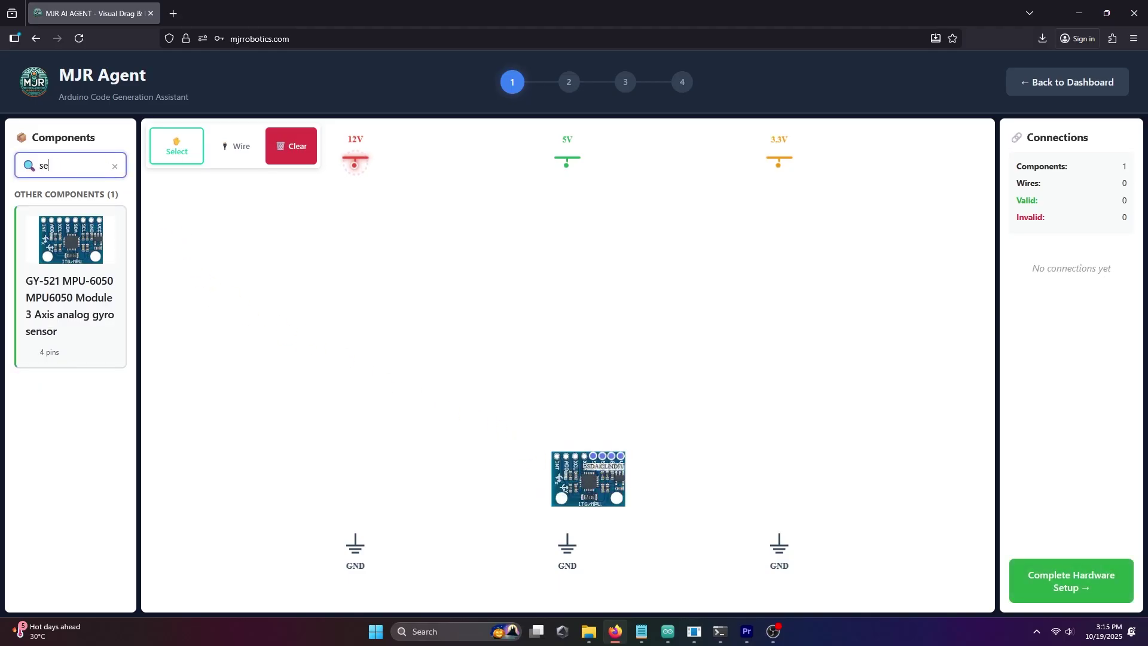
text(servo)
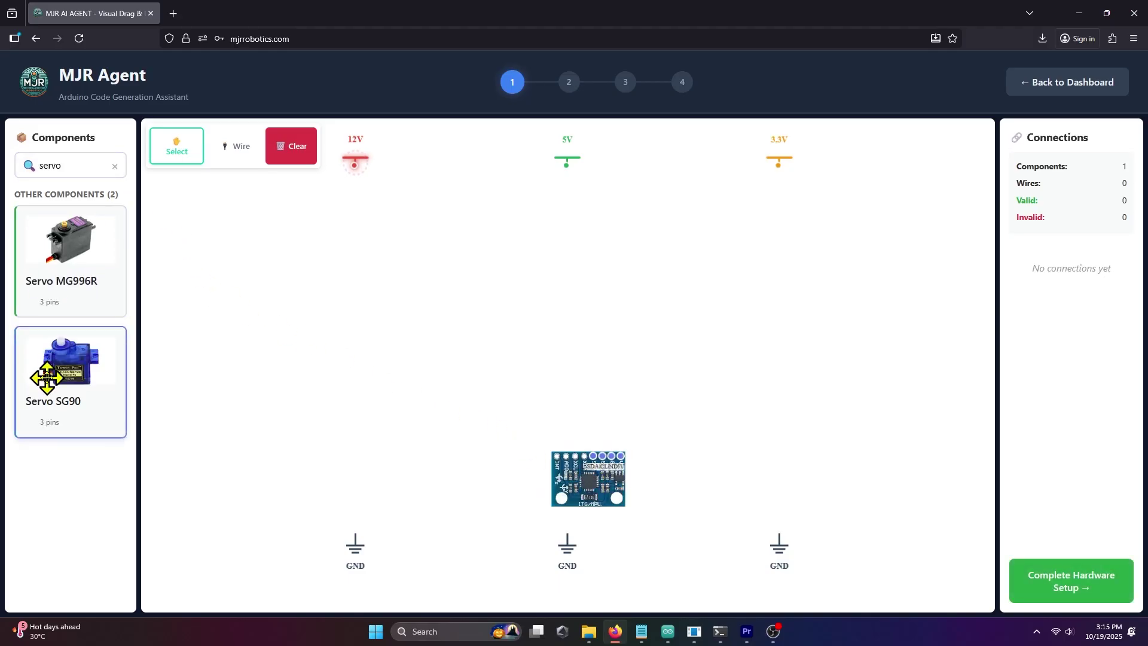
drag(44, 379, 813, 305)
drag(77, 393, 795, 421)
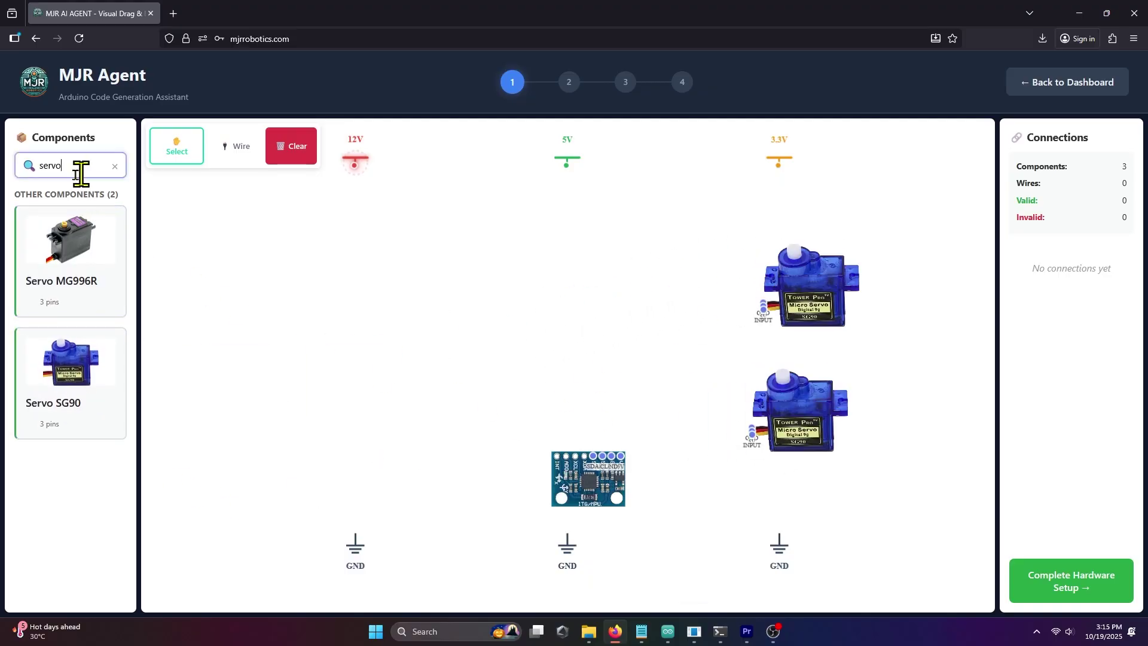
drag(79, 169, 18, 150)
- Add the Arduino UNO board and enlarge the gyro module beneath it
text(uno)
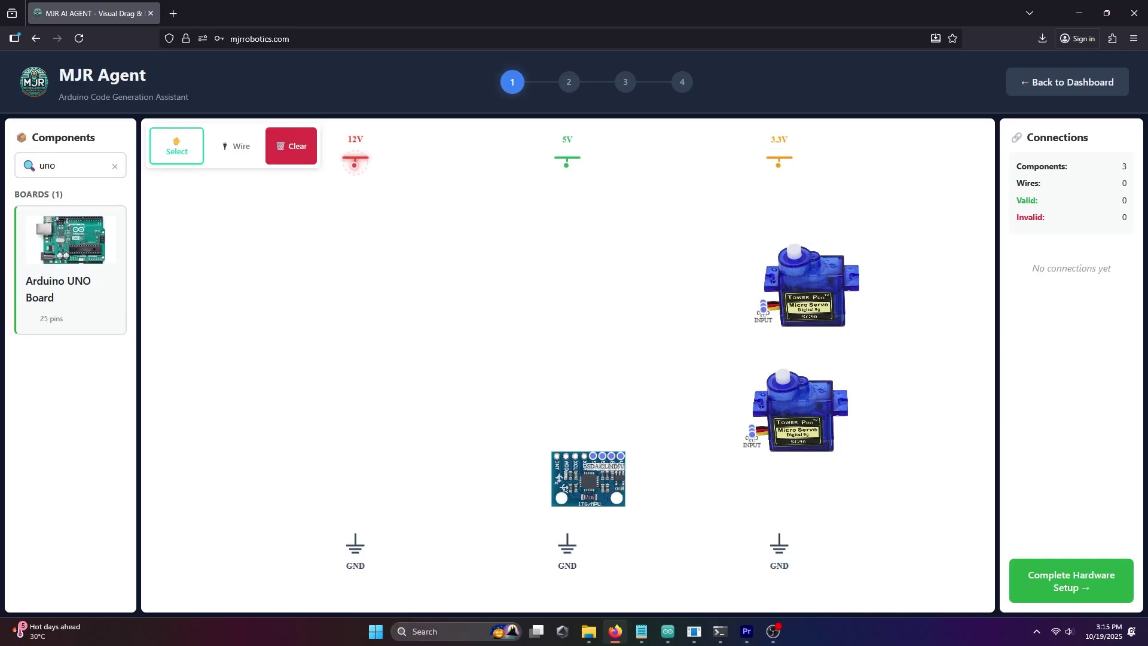
drag(75, 236, 610, 396)
click(393, 257)
drag(620, 474, 658, 569)
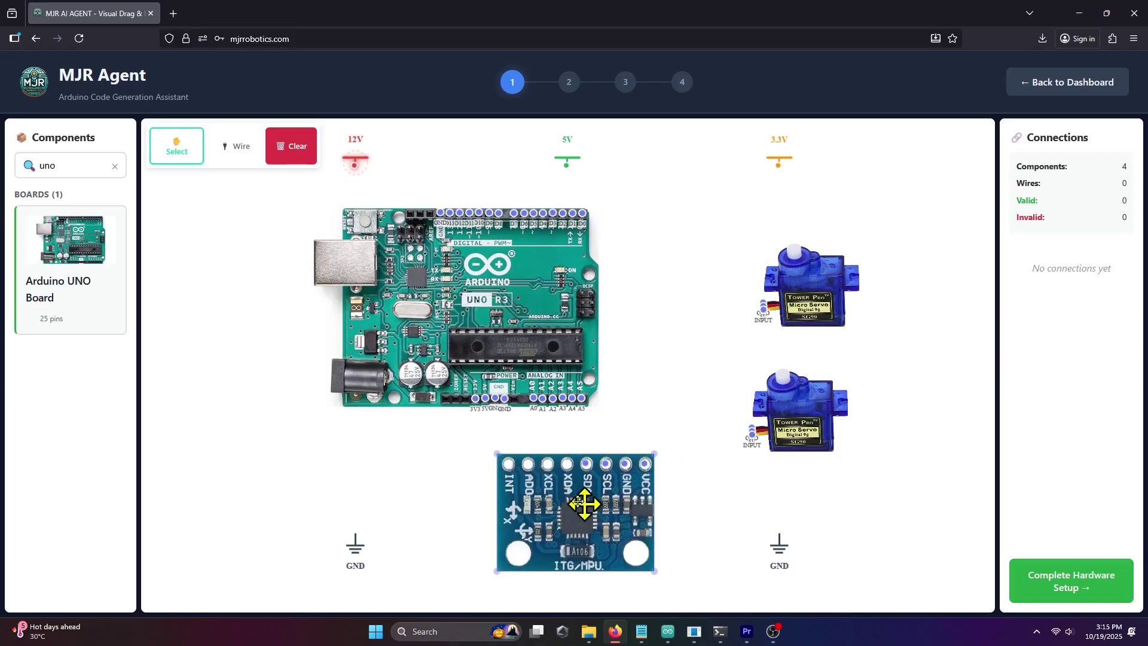
drag(584, 505, 533, 477)
- Enlarge both SG90 servos and reposition them up and left, stacked beside the Arduino
click(835, 415)
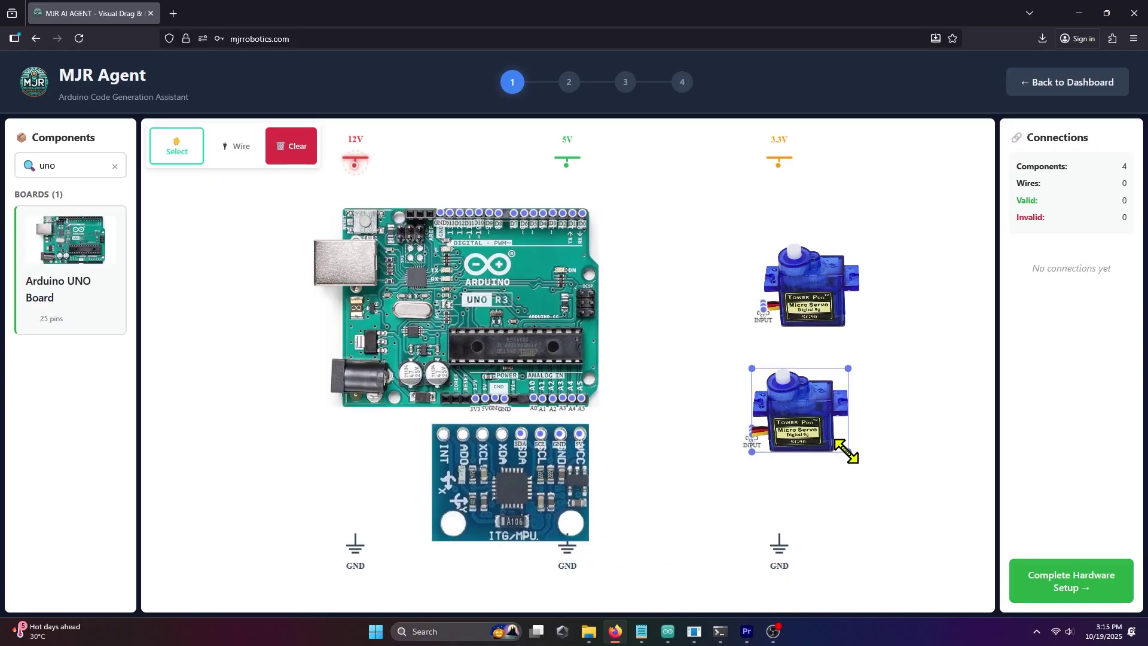
drag(846, 454, 927, 523)
drag(884, 371, 817, 340)
drag(820, 291, 762, 225)
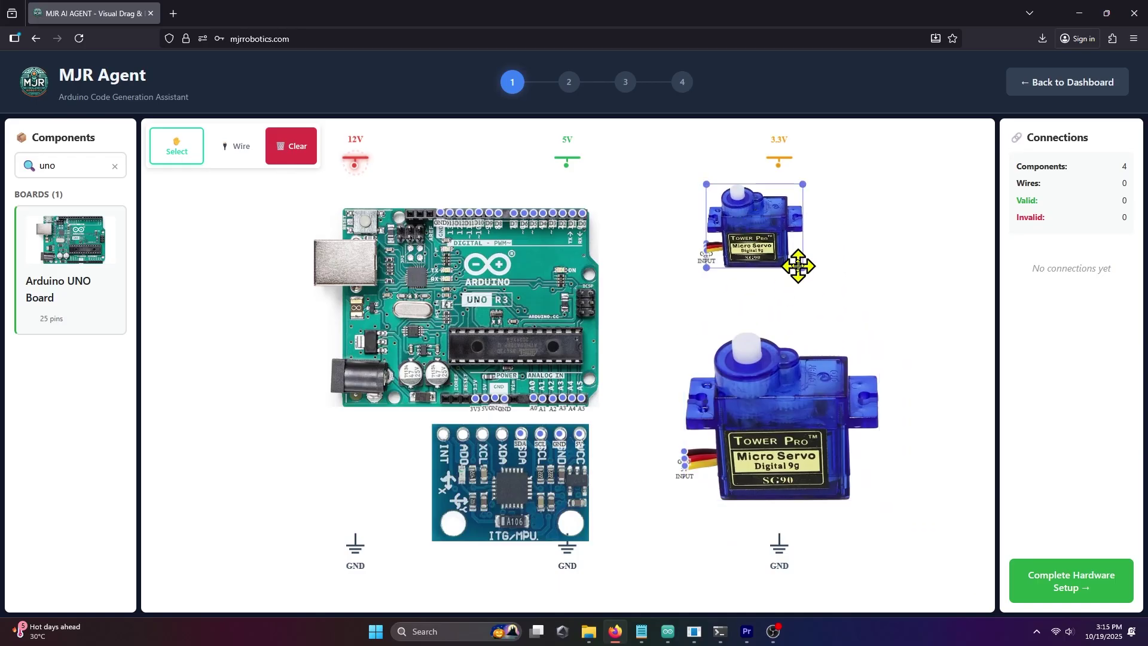
drag(801, 269, 878, 338)
click(927, 366)
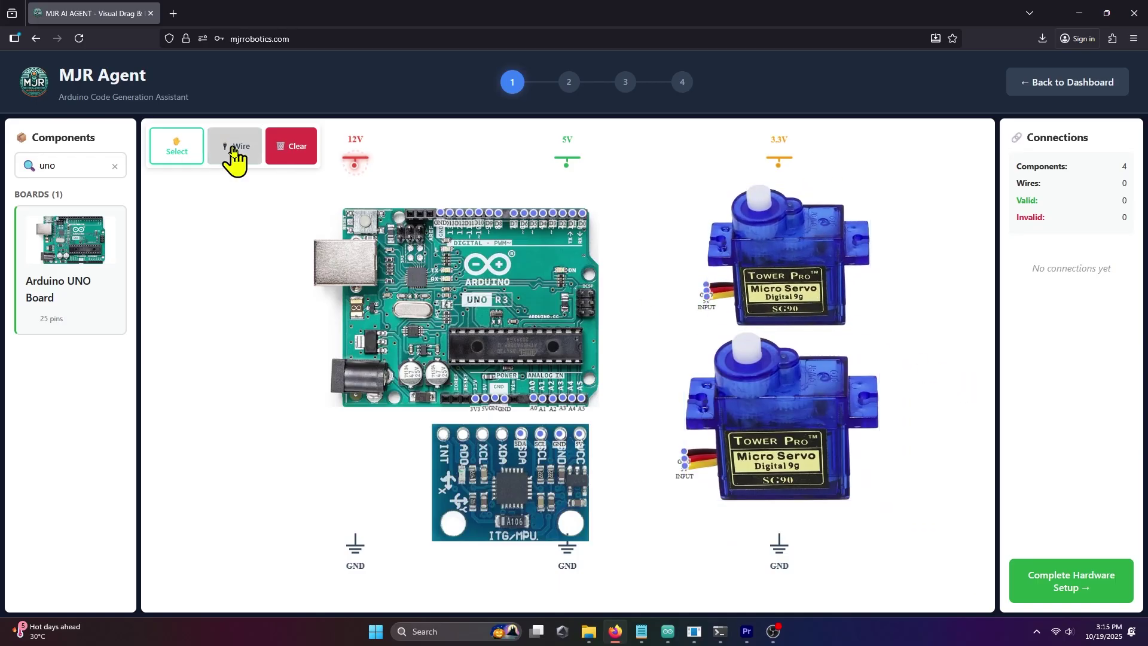
click(234, 149)
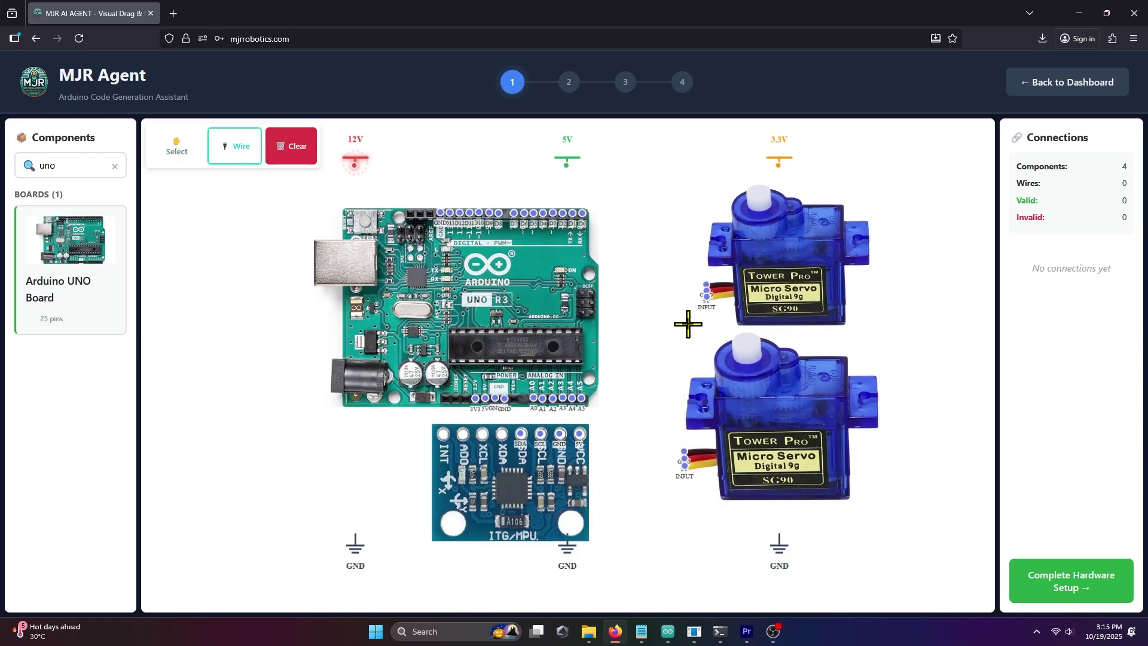
- Connect the upper servo's signal to D3 and the lower servo's signal to D6
click(707, 295)
click(556, 213)
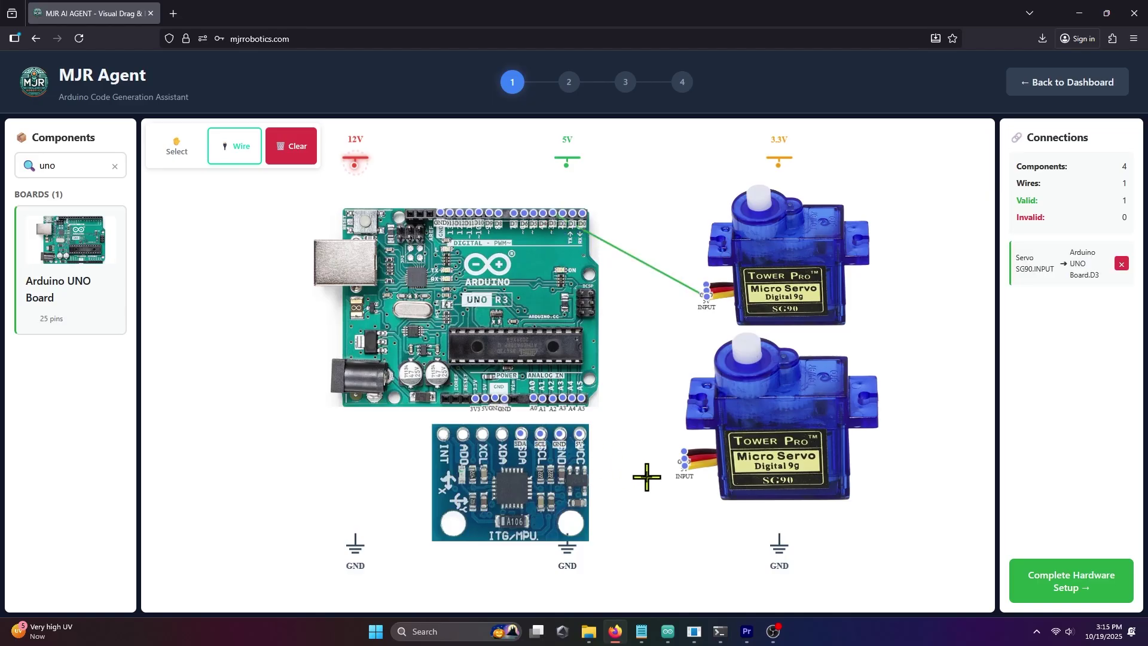
click(683, 465)
click(522, 214)
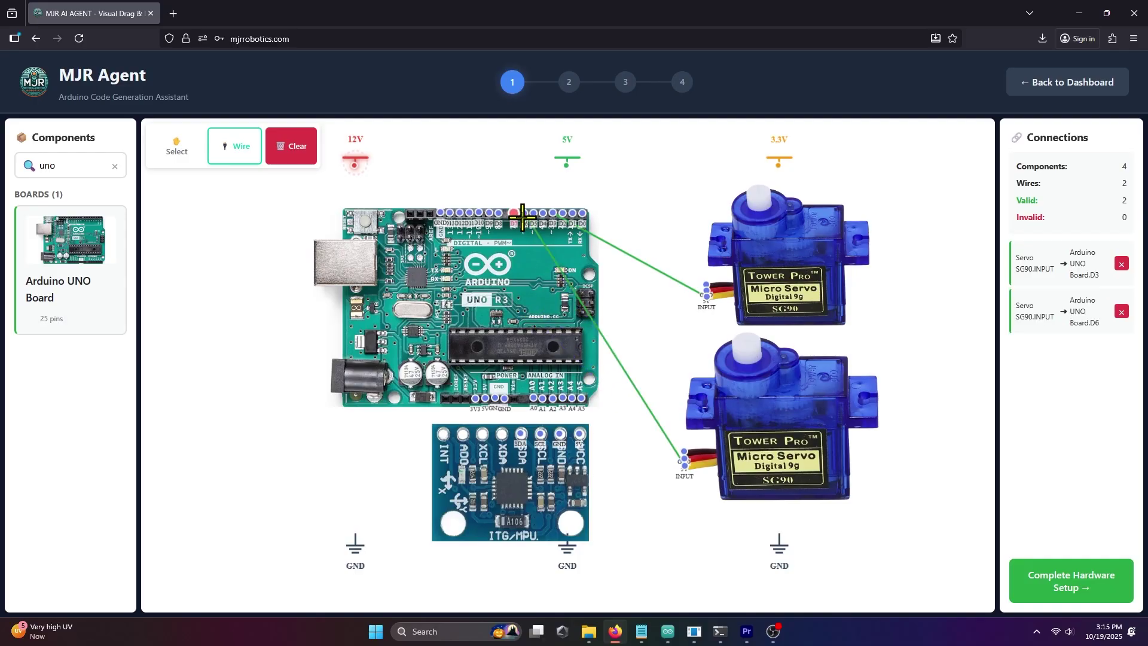
- Connect the GY-521's SDA pin to A4 and its SCL pin to A5
click(522, 430)
click(570, 399)
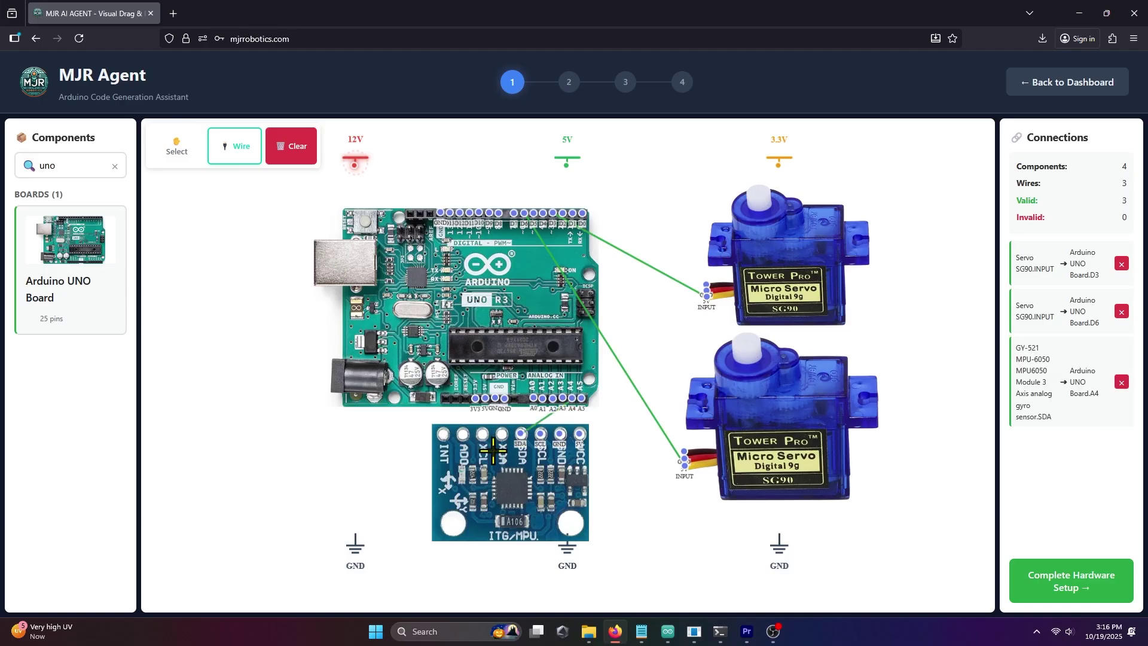
click(542, 437)
click(583, 401)
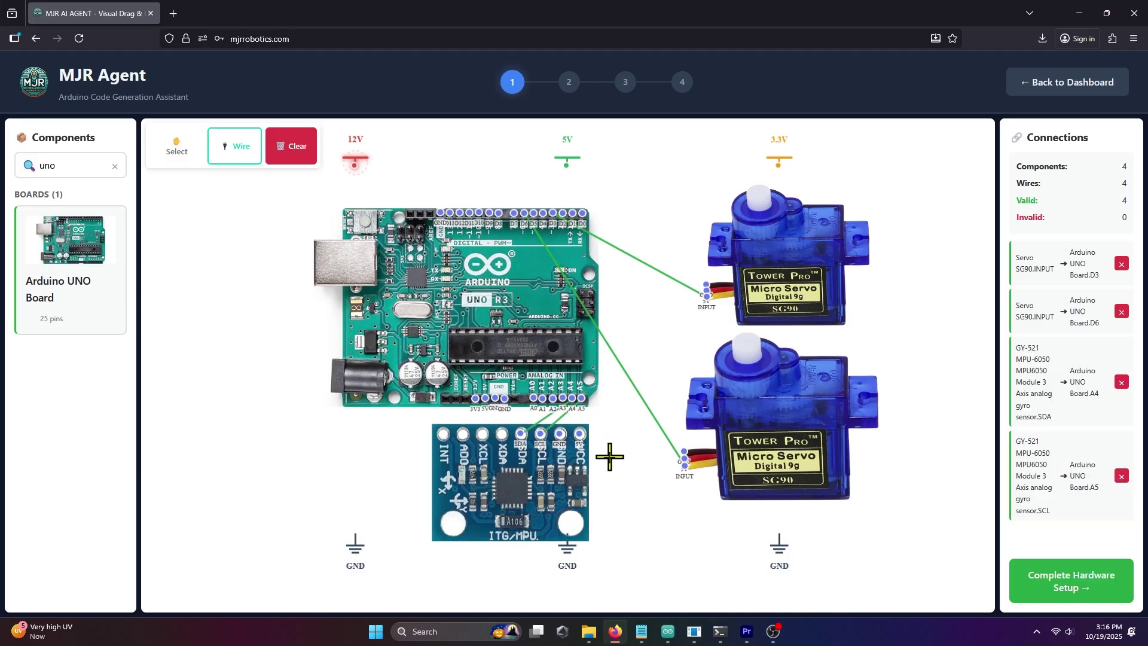
- Wire the gyro, both servos and the Arduino ground pins to the GND symbols
click(559, 438)
click(355, 543)
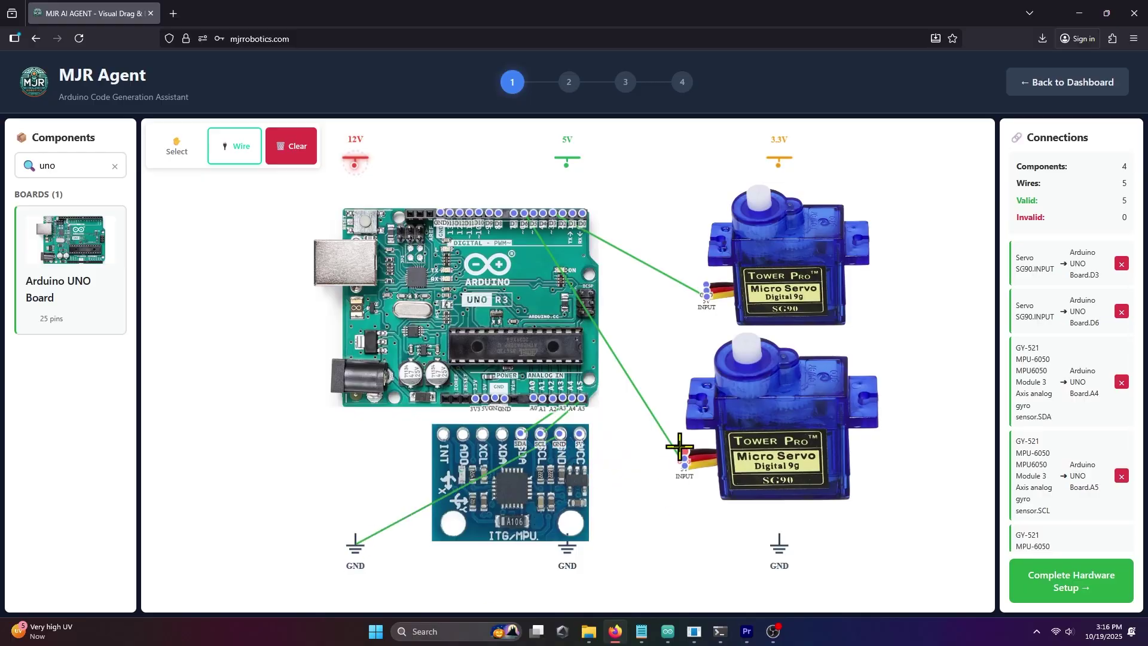
click(684, 459)
click(779, 542)
click(706, 290)
click(778, 543)
click(494, 398)
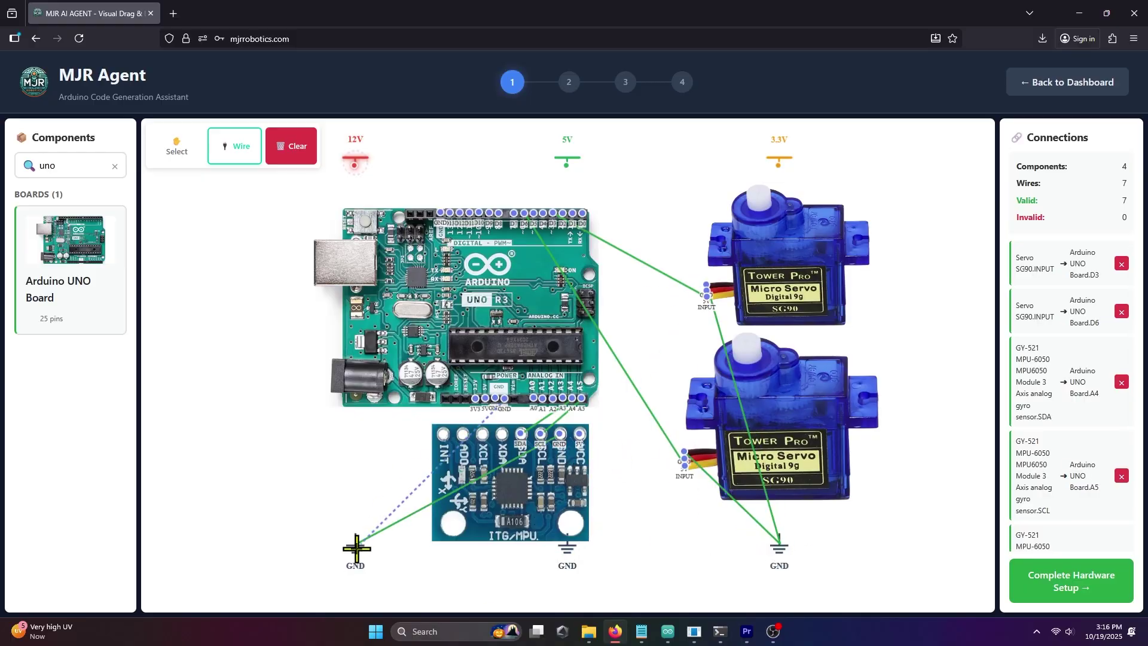
click(355, 542)
- Power the Arduino 5V, both servos and the gyro VCC from the 5V rail, reaching 12 valid wires
click(485, 397)
click(567, 161)
click(706, 290)
click(567, 162)
click(684, 452)
click(567, 161)
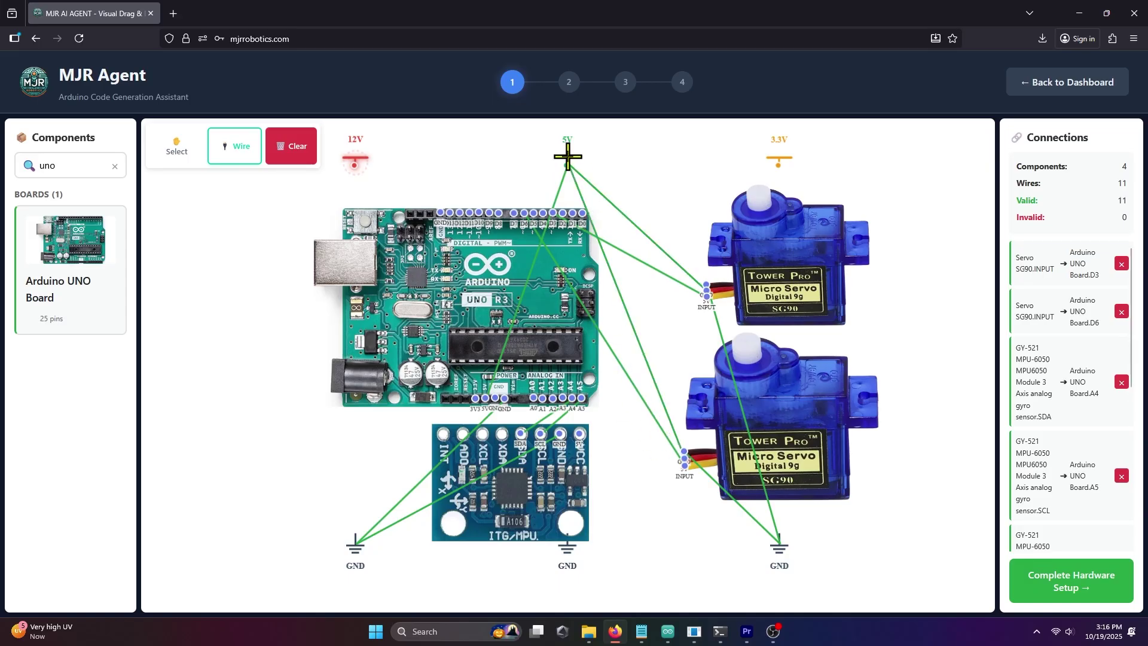
click(578, 433)
click(566, 161)
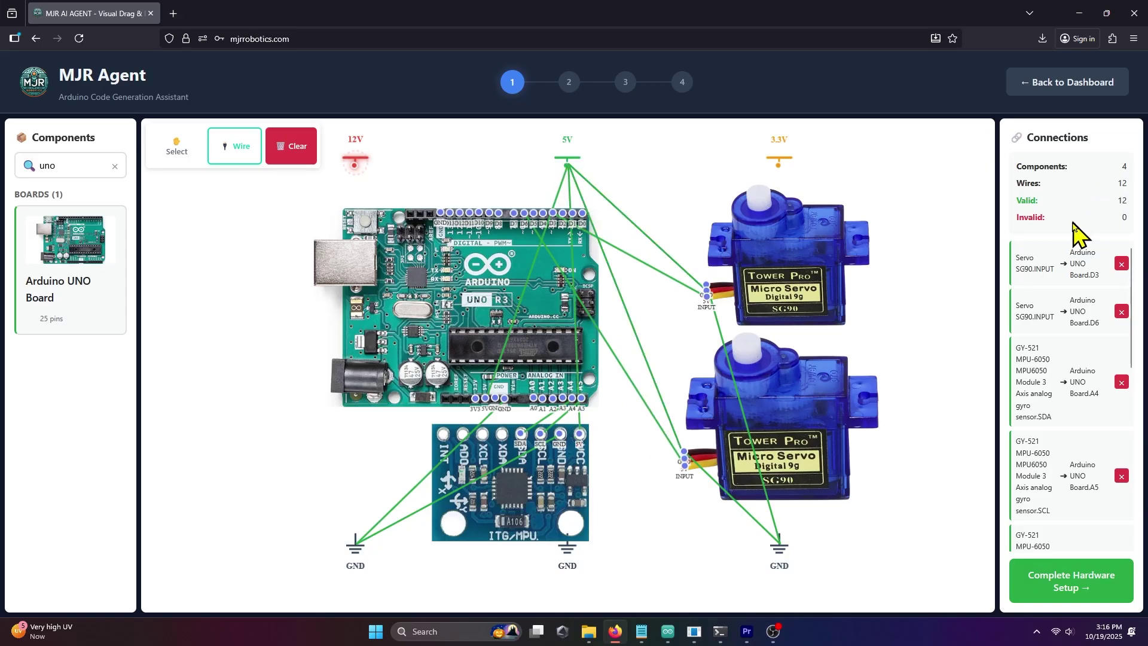
scroll(1071, 314, down, 10)
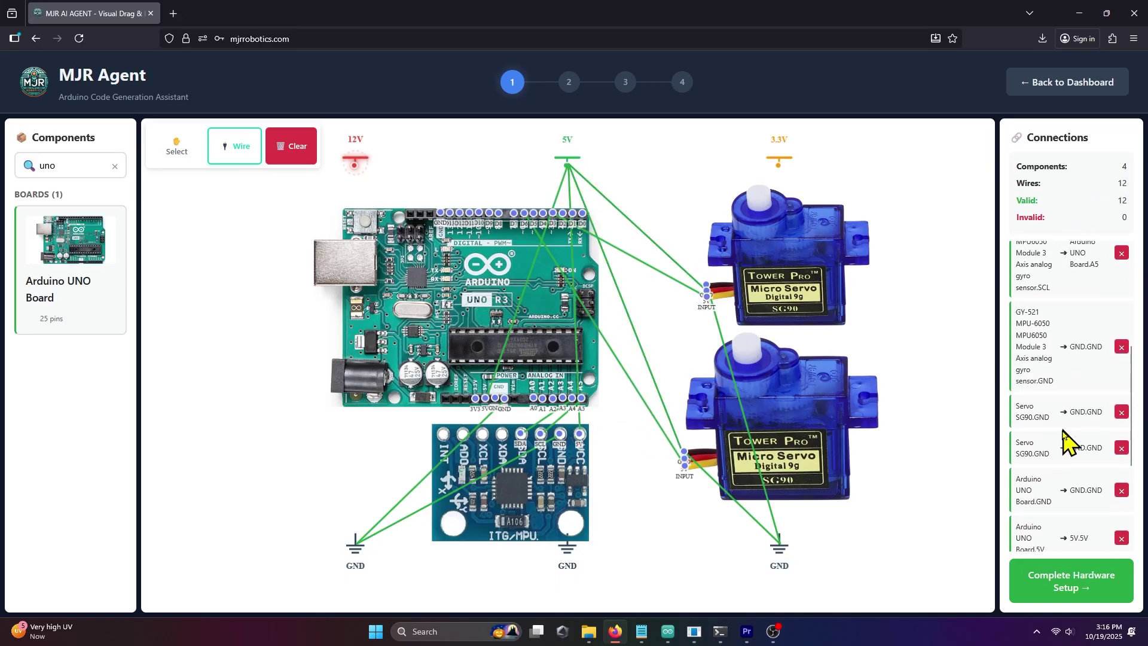
scroll(1062, 505, down, 1)
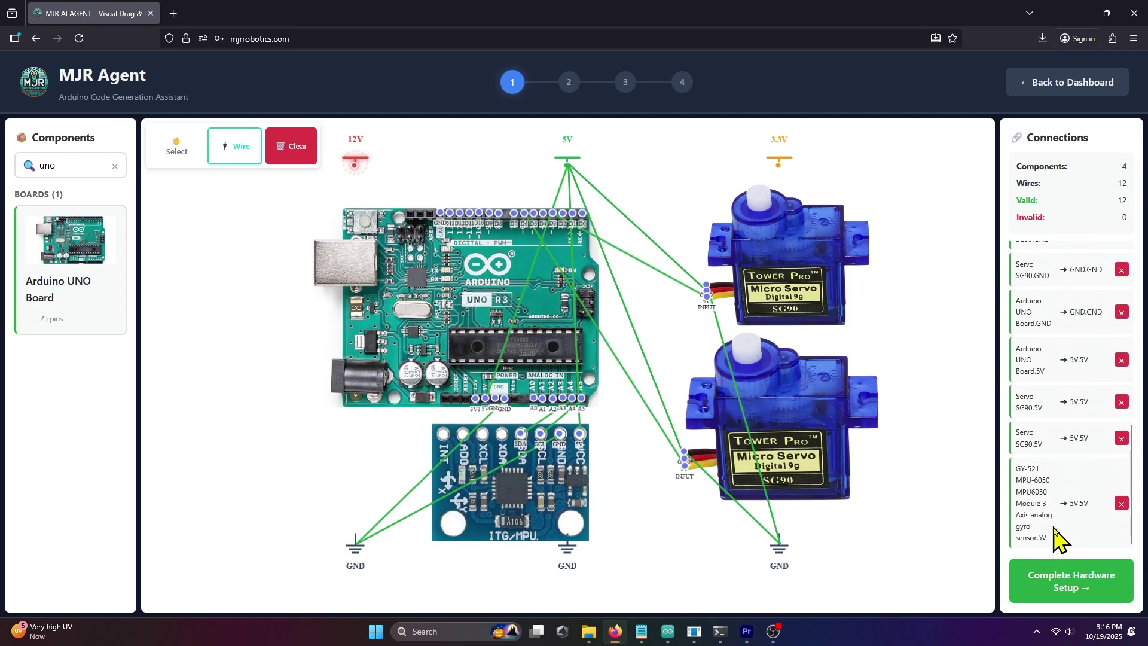
- Complete the hardware setup and start writing in the 'What do you want to build?' box
click(1048, 587)
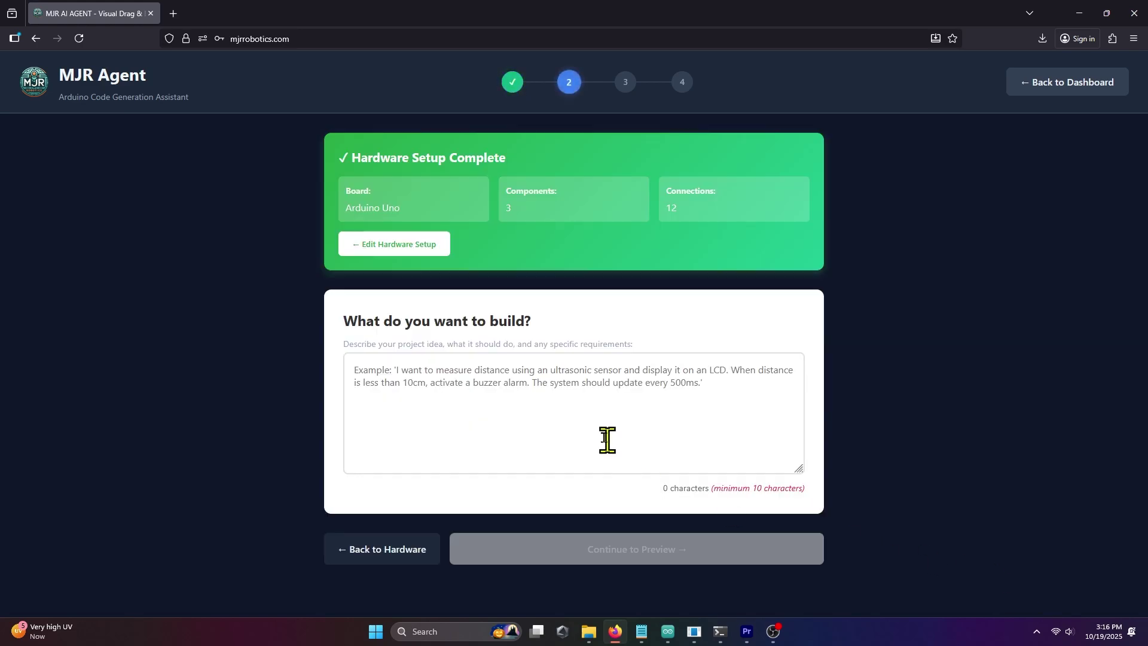
click(541, 384)
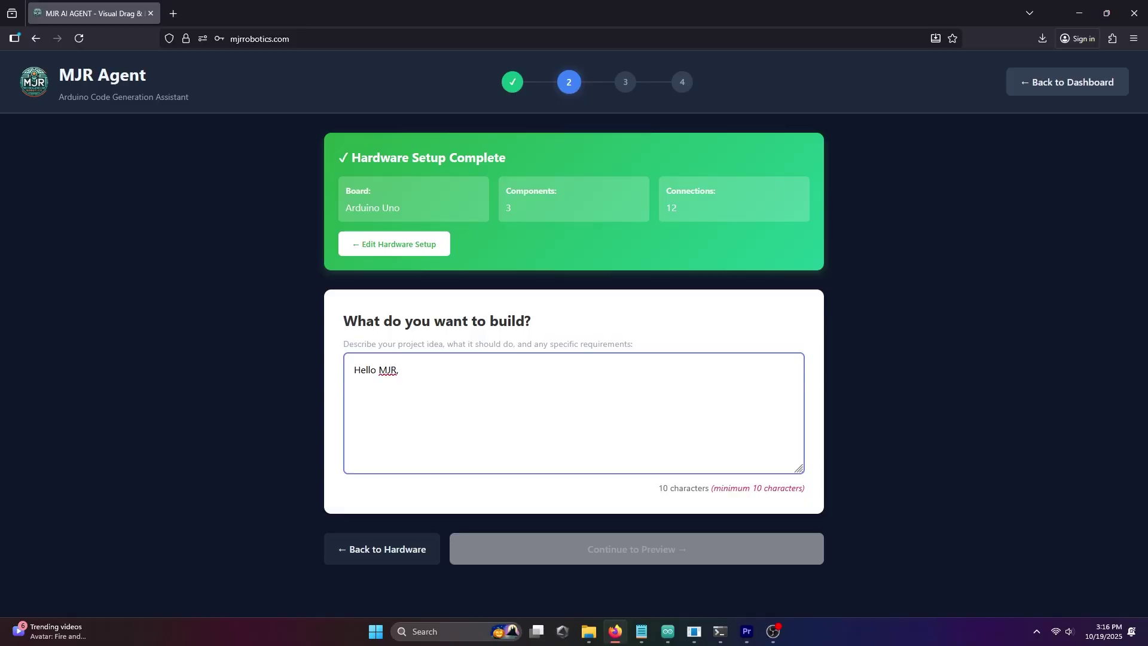
- Write a 250-character description making servo one track gyro pitch and servo two track yaw
text(JR, k)
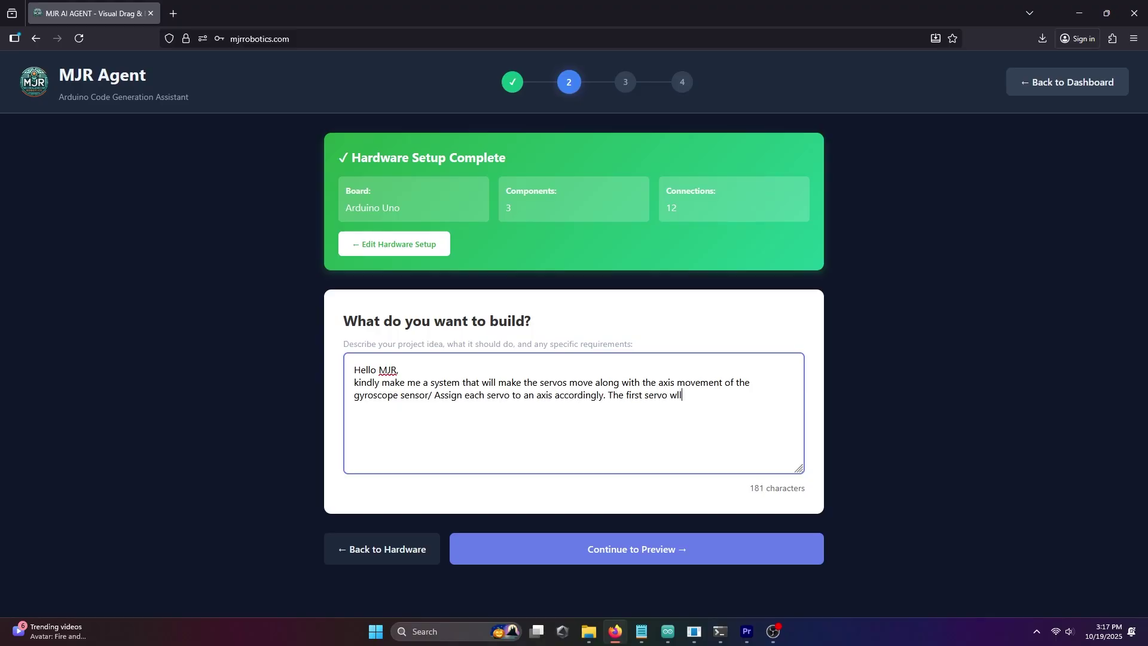
text(the pitch axis, and the second servo to the yaw axis.)
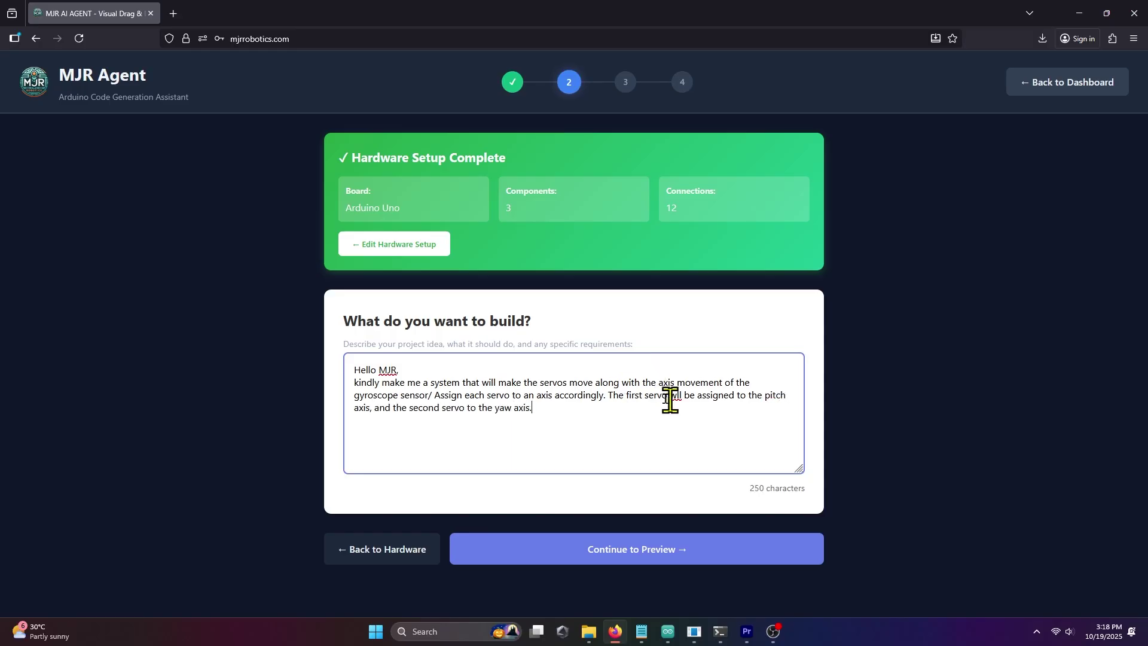
- Continue to the preview and run Analyze your Idea to get the pitch-D3, yaw-D6 plan
click(646, 560)
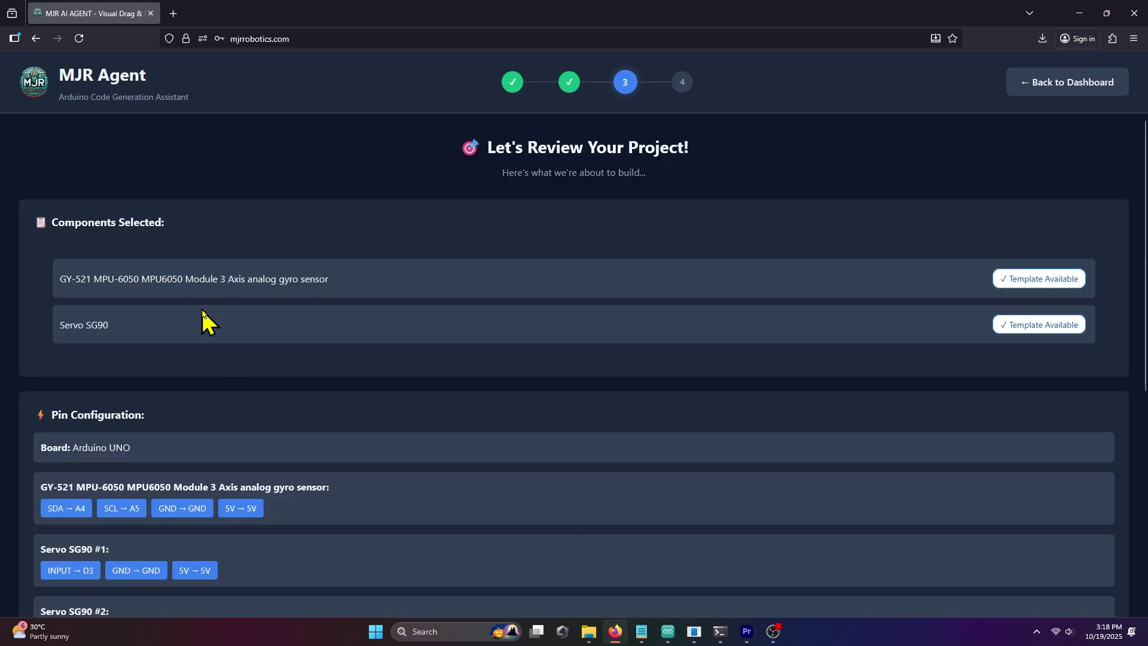
scroll(417, 338, down, 3)
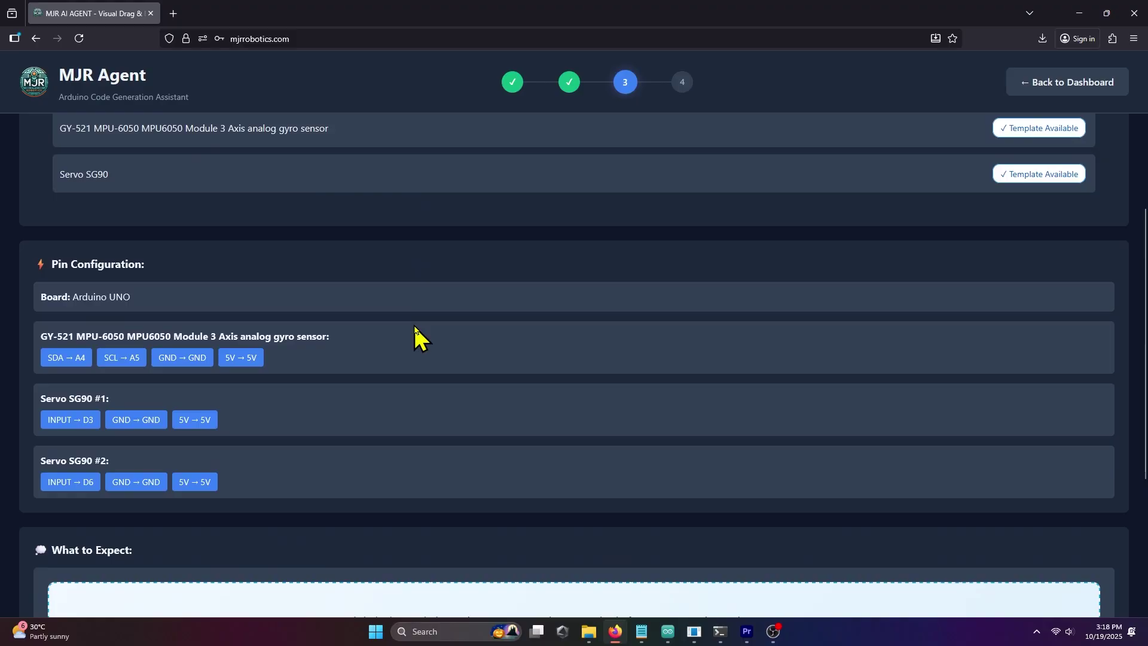
scroll(416, 329, down, 3)
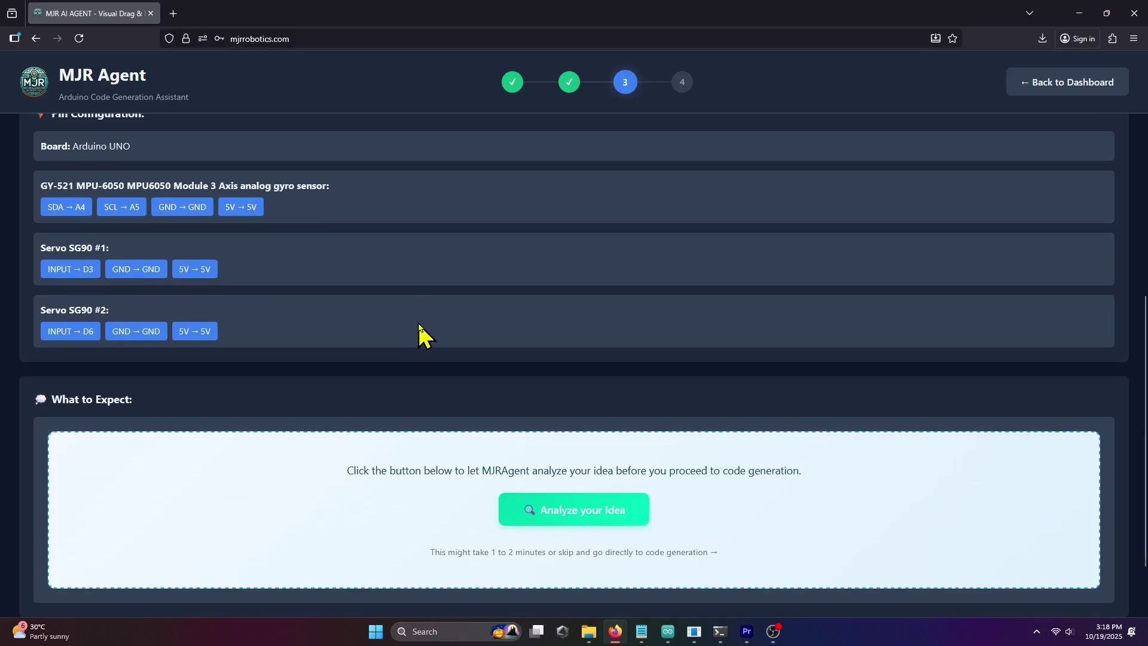
scroll(424, 325, down, 2)
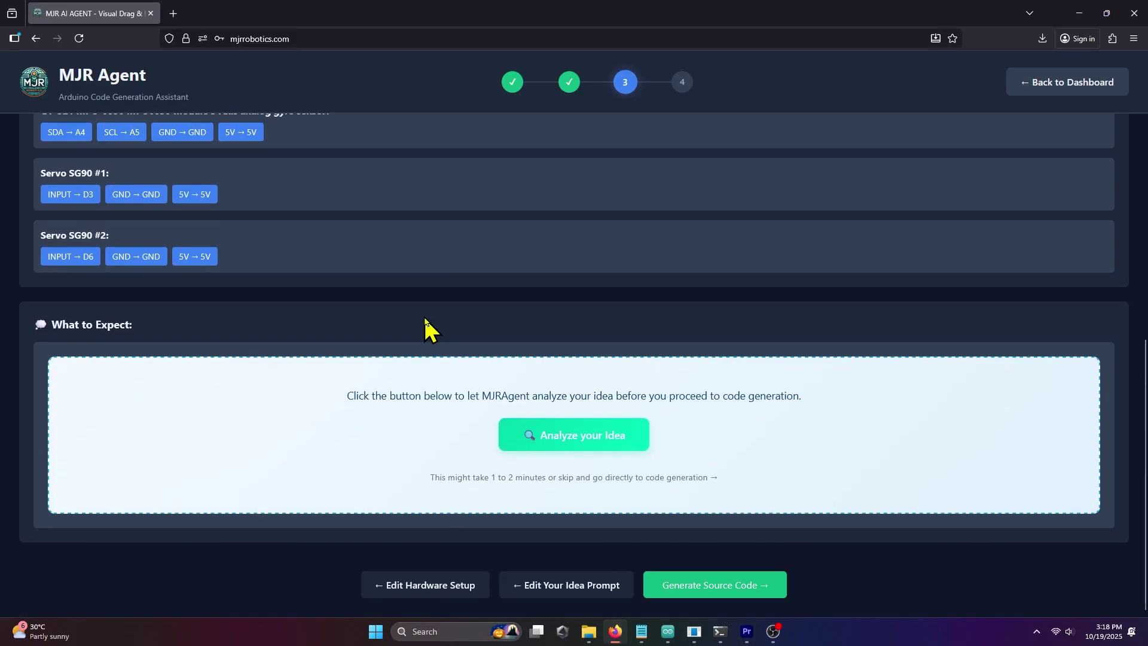
click(606, 435)
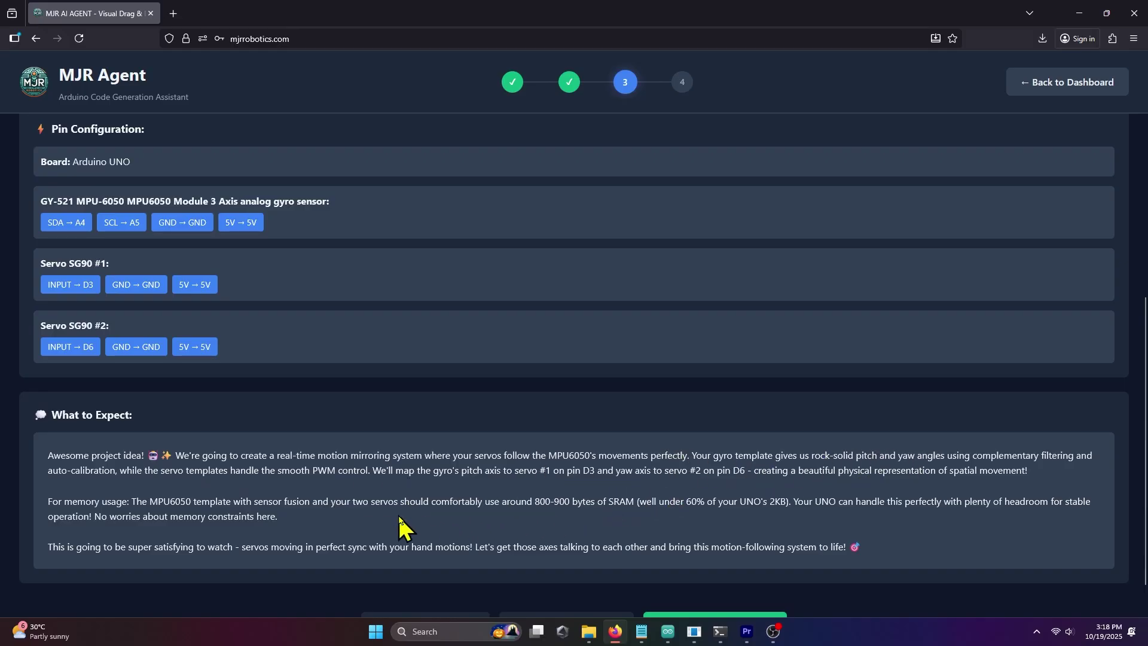
scroll(760, 531, down, 1)
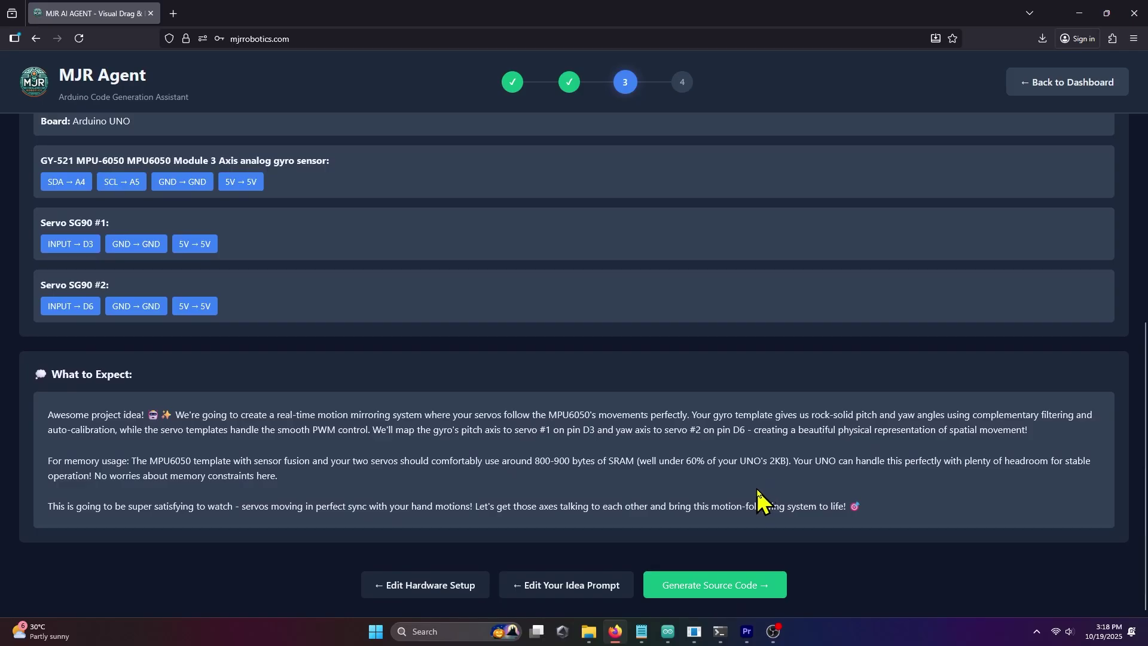
- Generate the Arduino source code, download it as an .ino file and open it
click(694, 584)
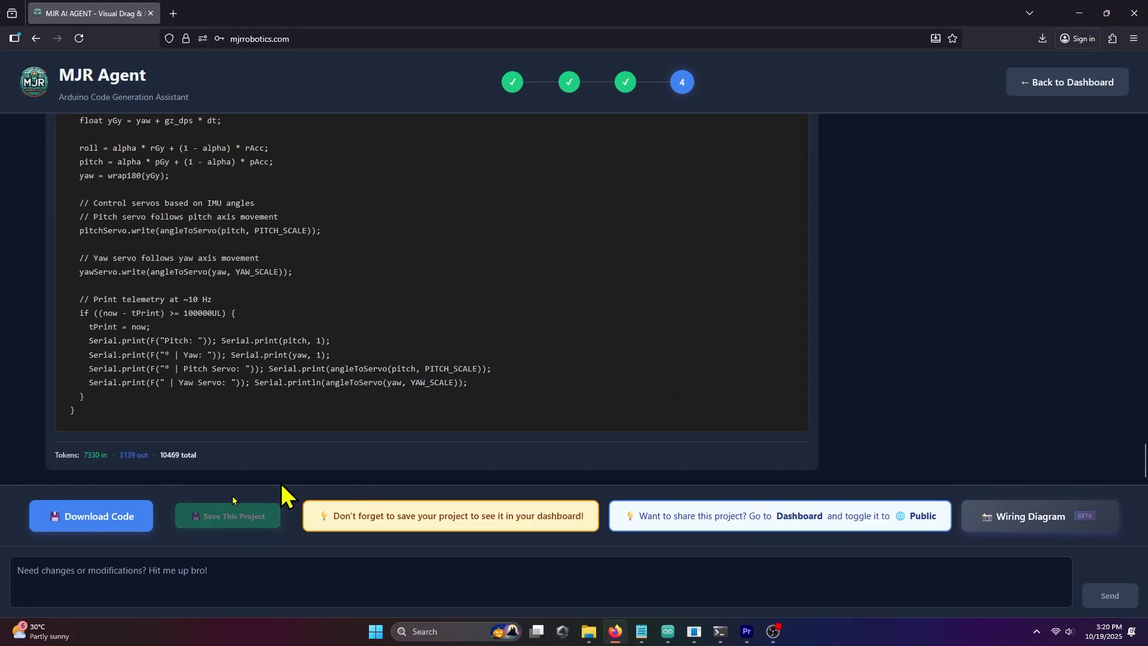
click(86, 514)
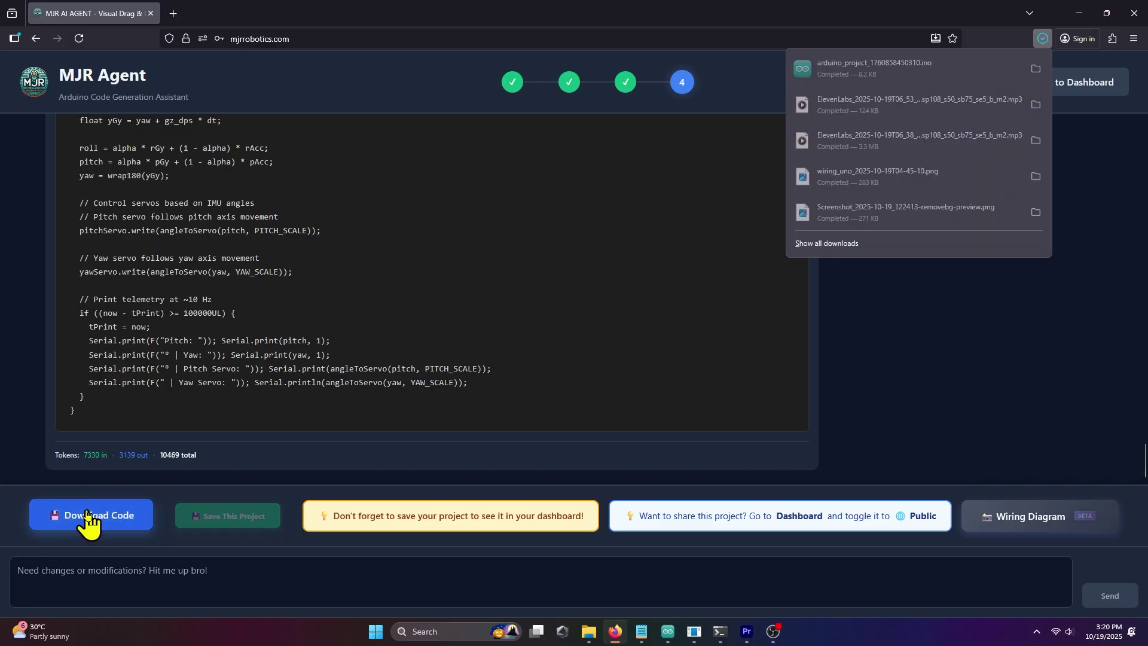
click(865, 69)
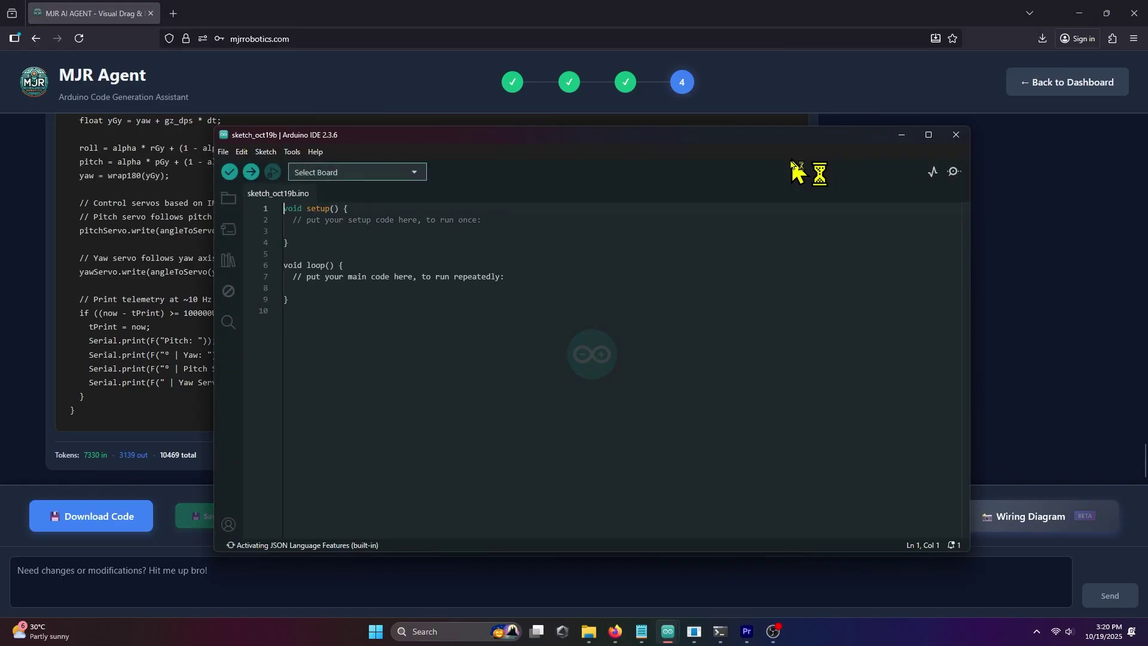
- Let arduino_project_1760858450310.ino move into its own folder and review its 249 lines of code
click(645, 322)
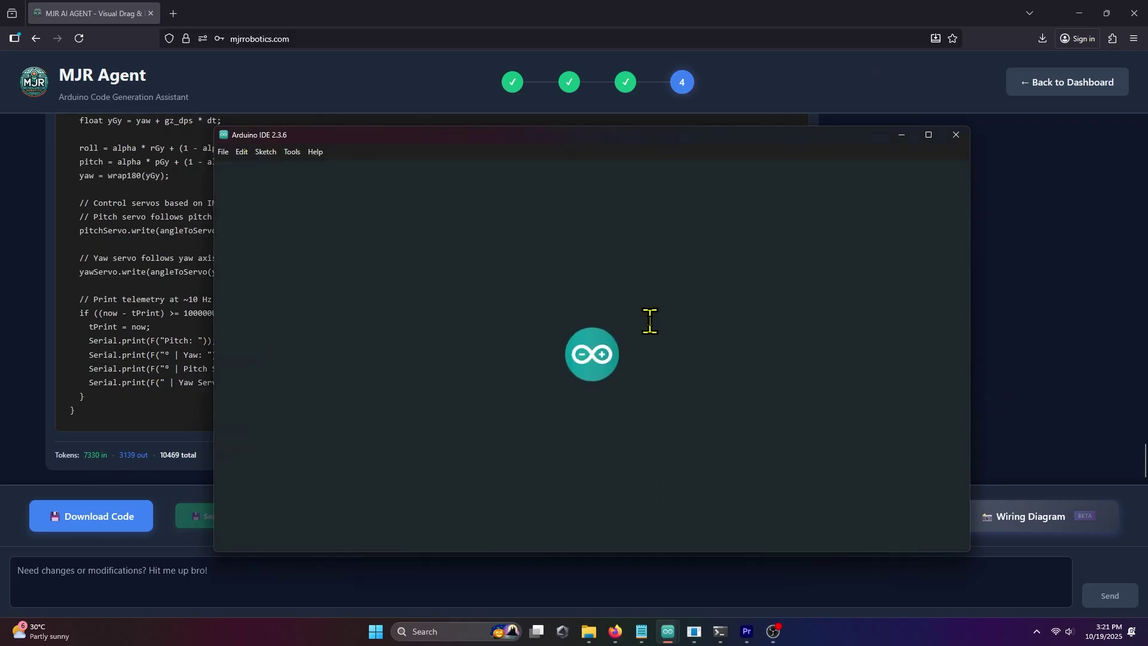
scroll(367, 283, down, 15)
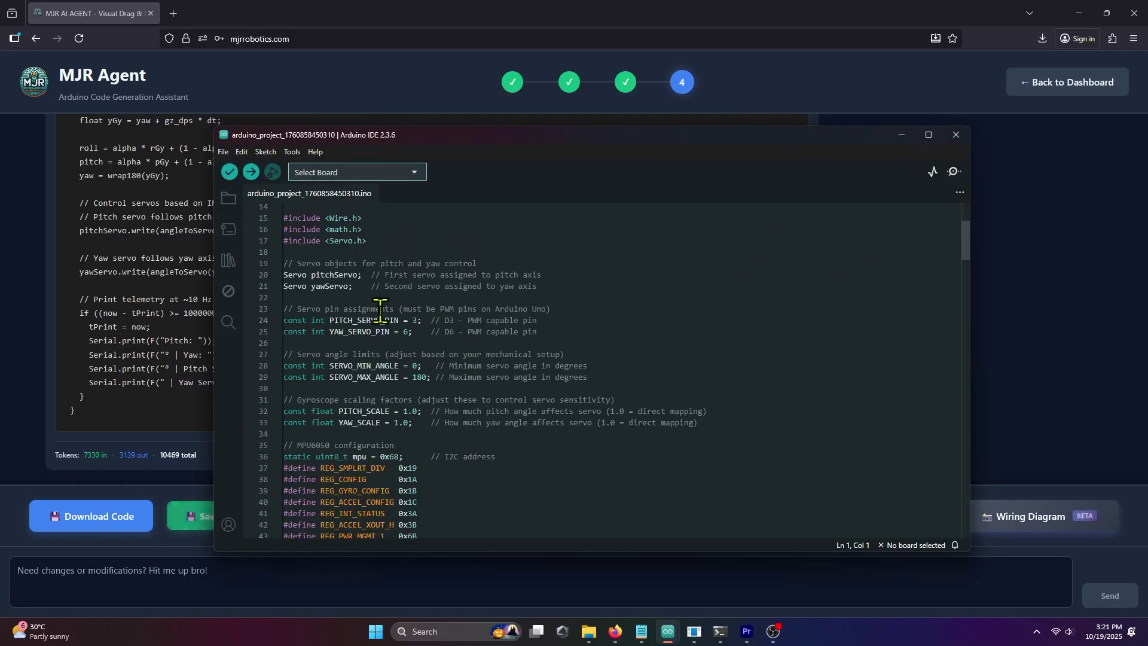
scroll(405, 366, down, 14)
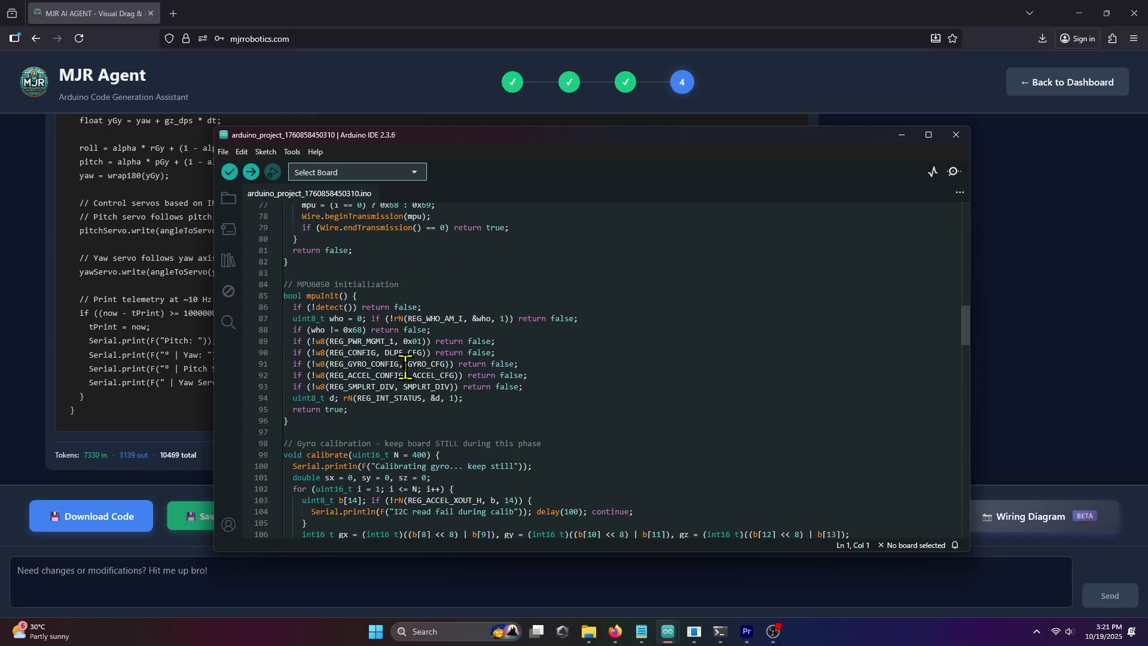
scroll(405, 366, down, 15)
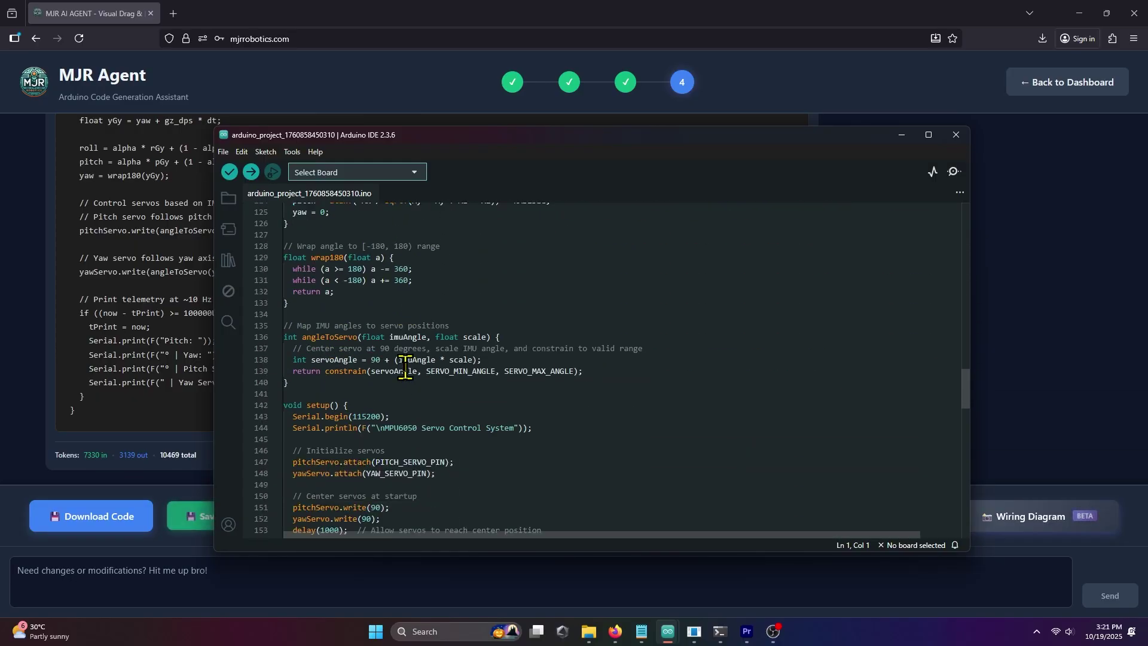
scroll(405, 366, down, 12)
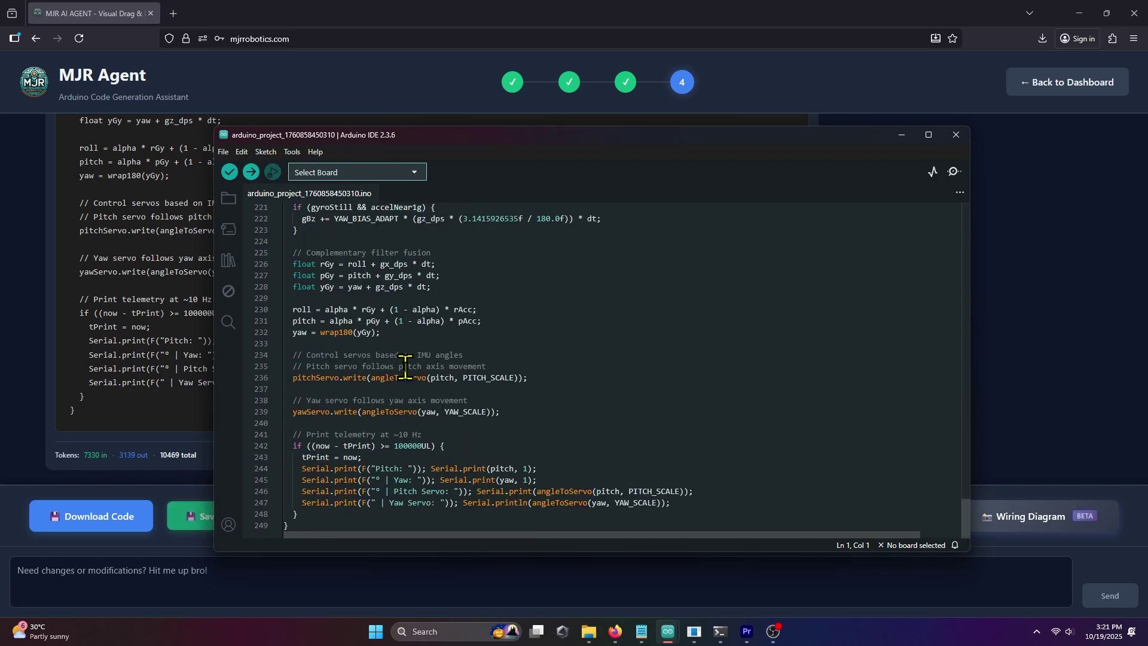
click(325, 172)
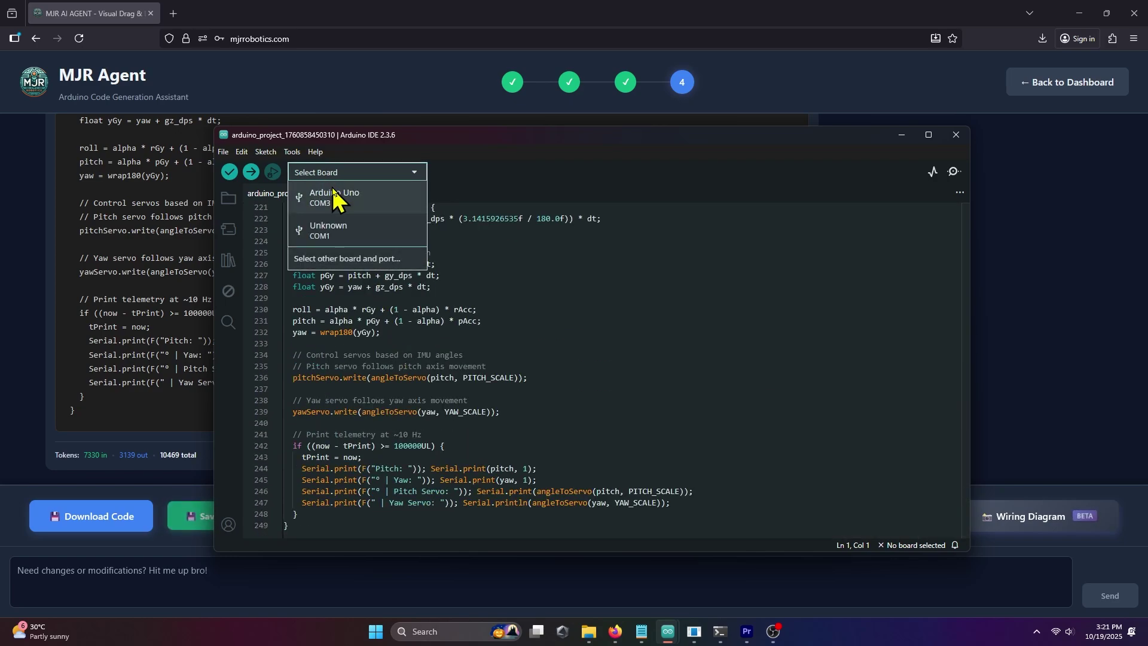
- Upload the sketch to the Arduino Uno on COM3, then minimize the Arduino IDE
click(333, 197)
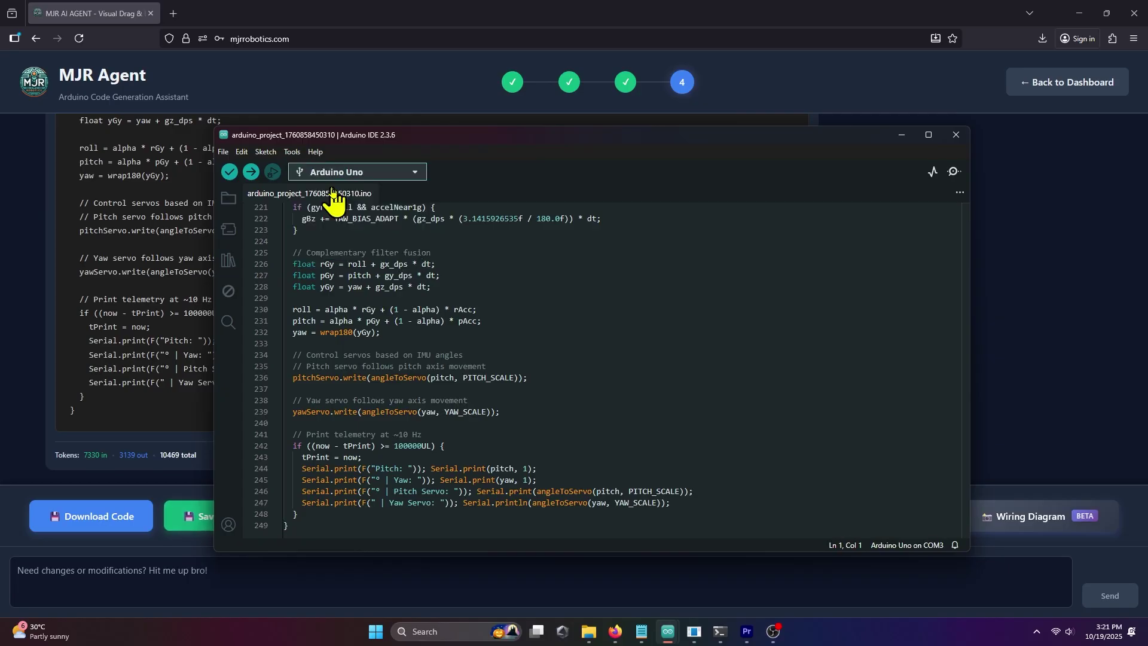
click(252, 173)
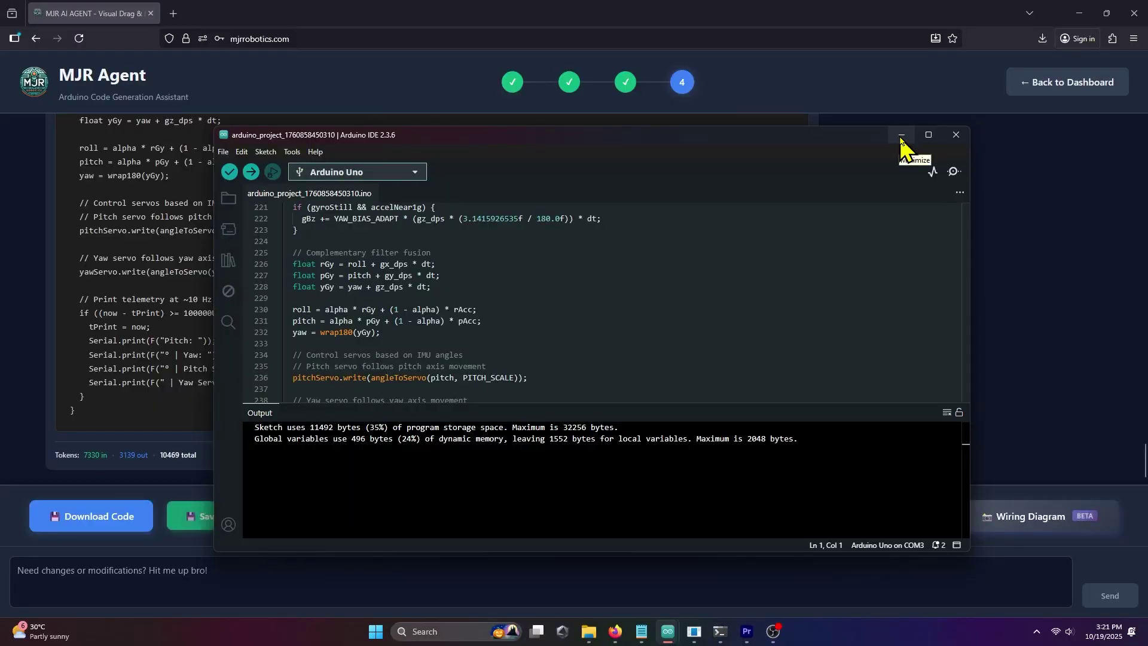
click(900, 136)
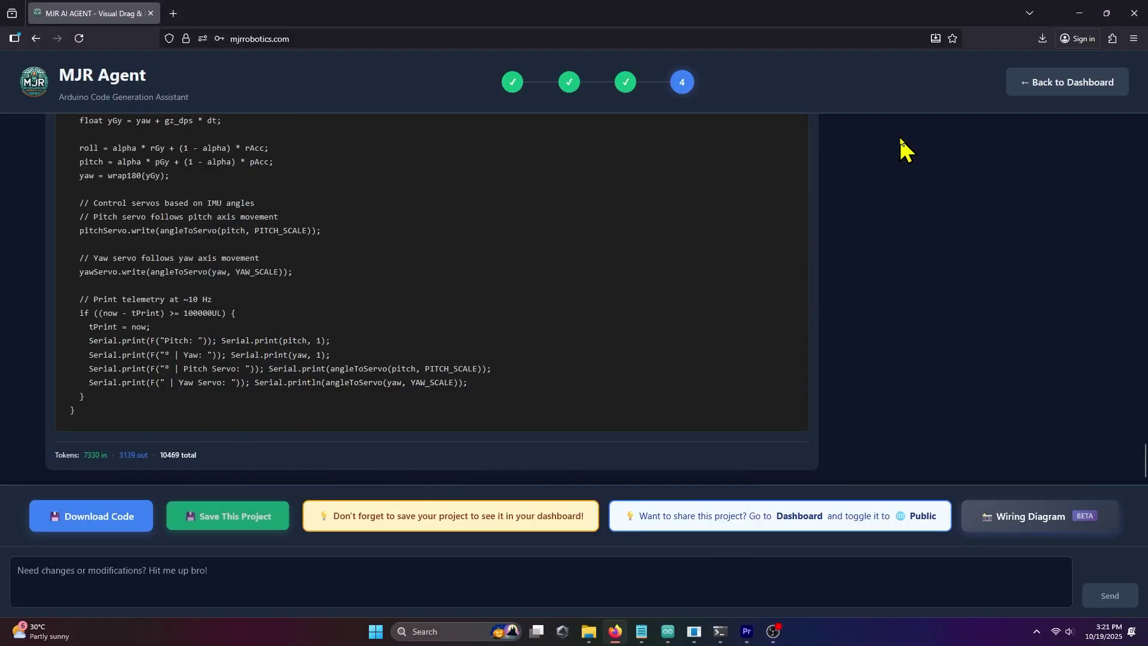
- Start a modification request to the agent, then go back to the saved-projects dashboard
click(227, 565)
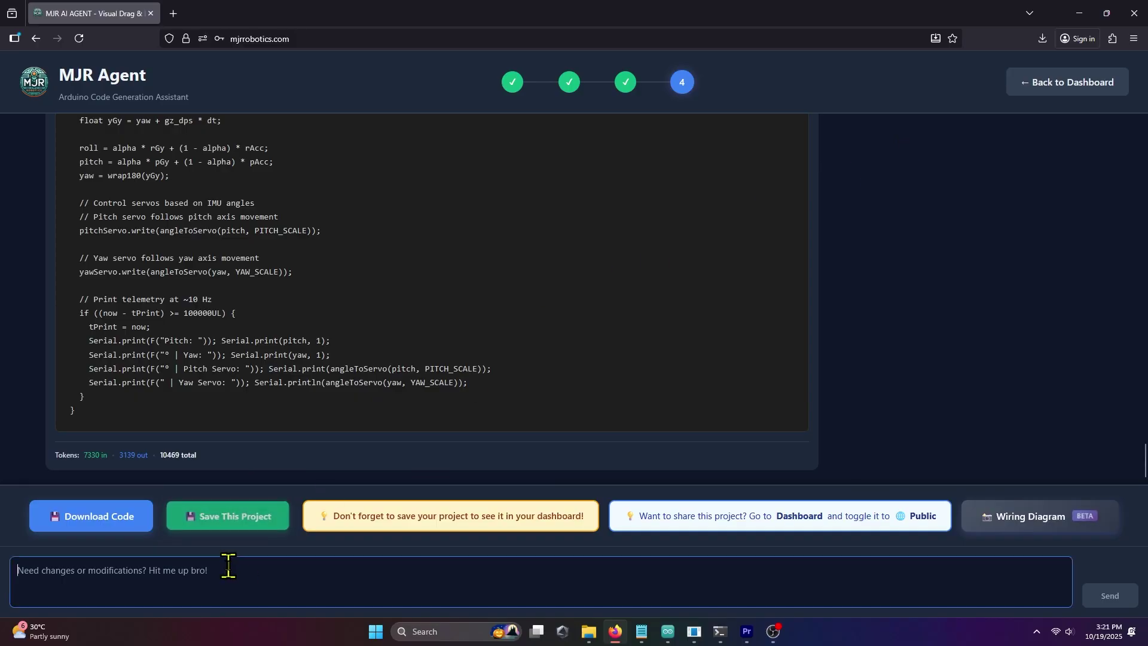
text(Type)
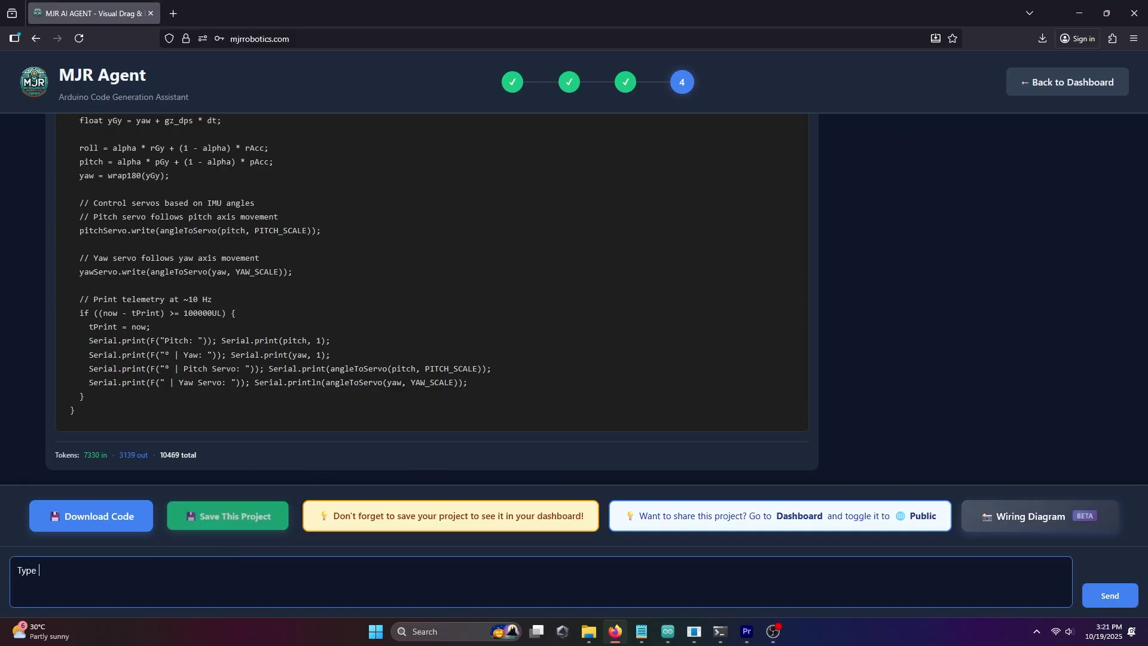
text( youre  mo)
click(1053, 83)
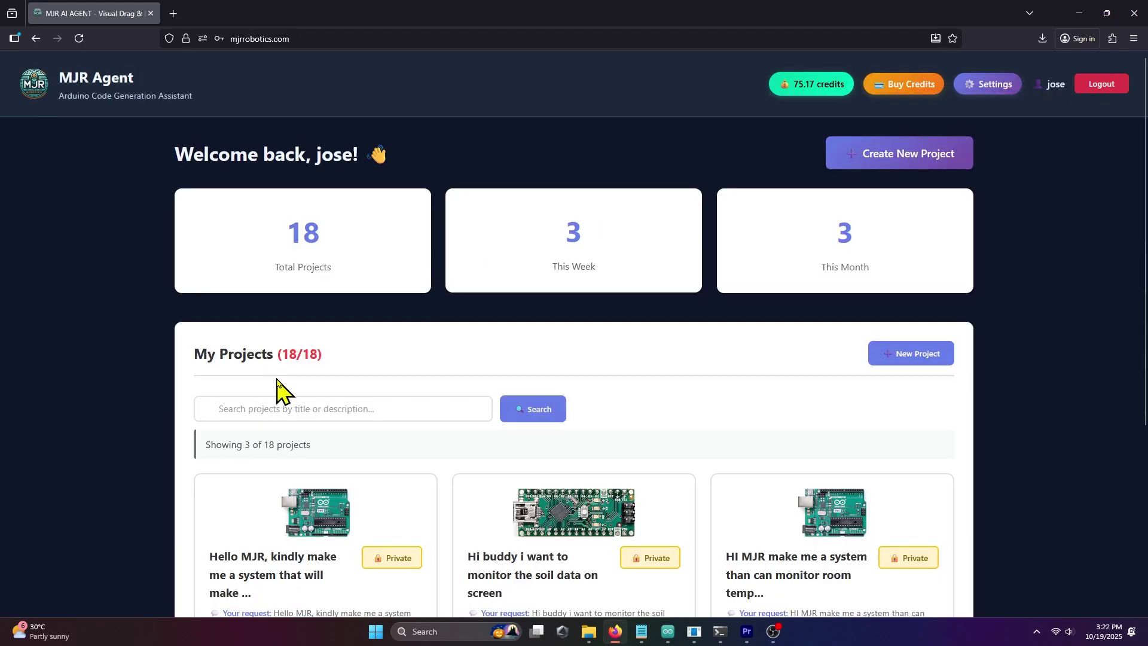
scroll(276, 377, down, 4)
- Open the gyro-servo project and review its description, Arduino UNO pin mappings and source code
click(267, 505)
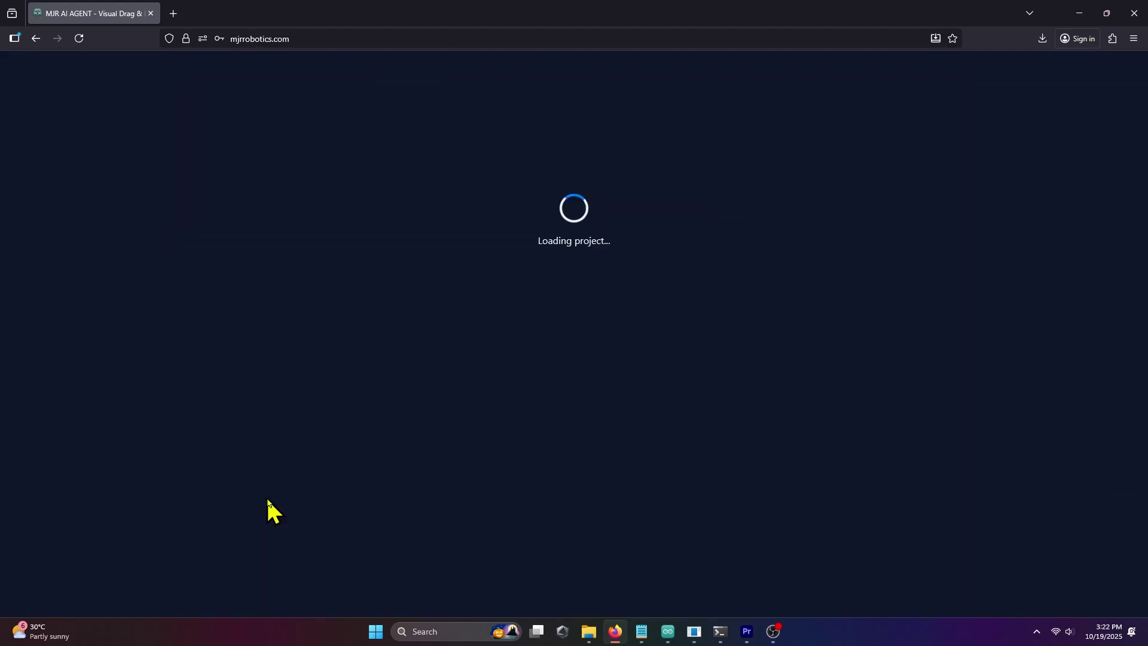
scroll(484, 335, down, 10)
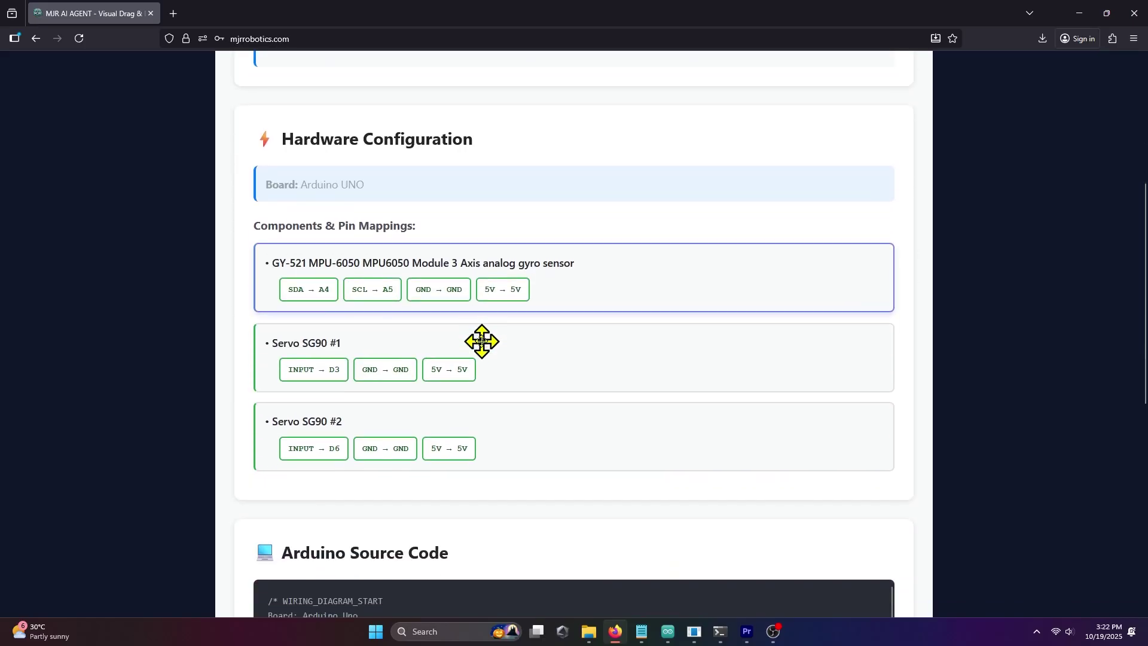
scroll(482, 344, down, 2)
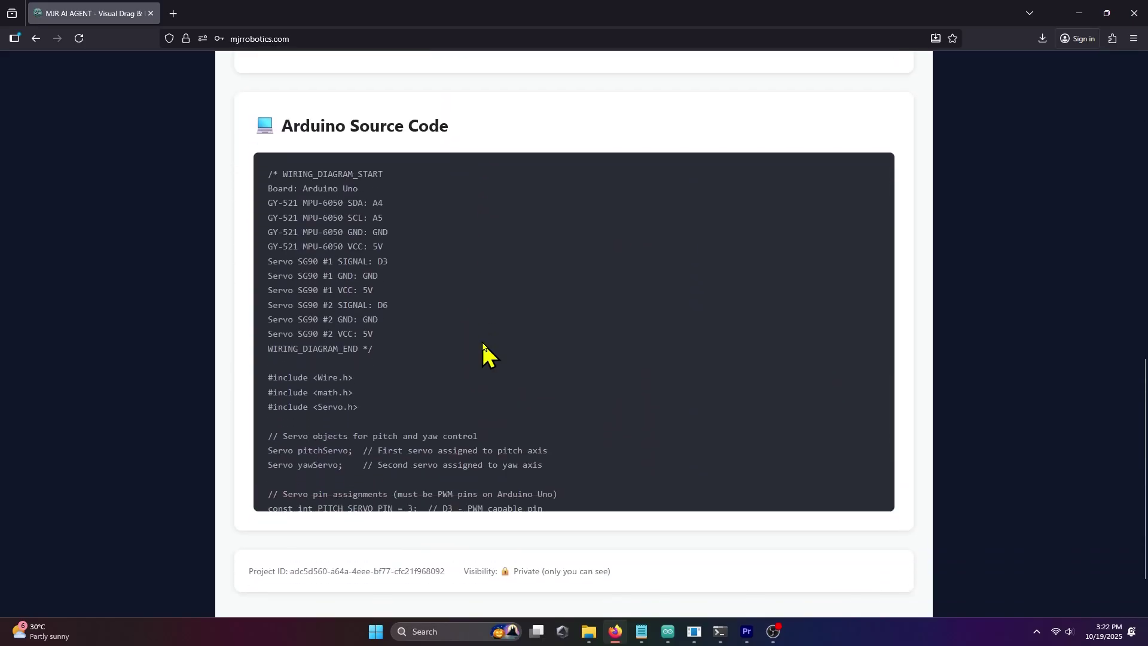
scroll(483, 346, up, 12)
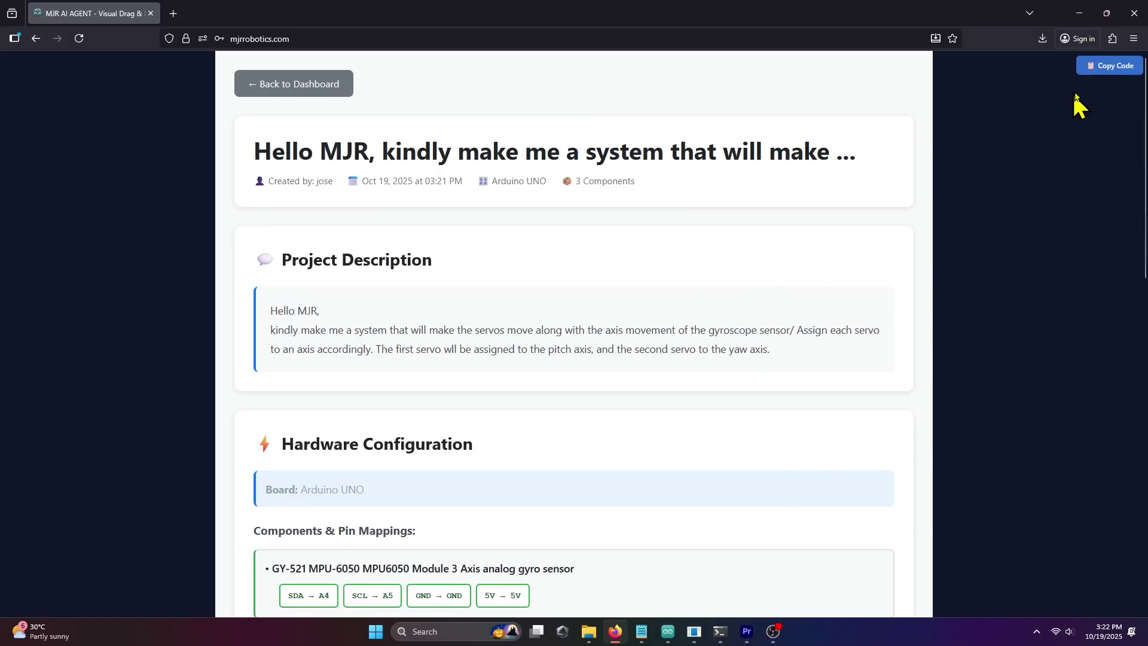